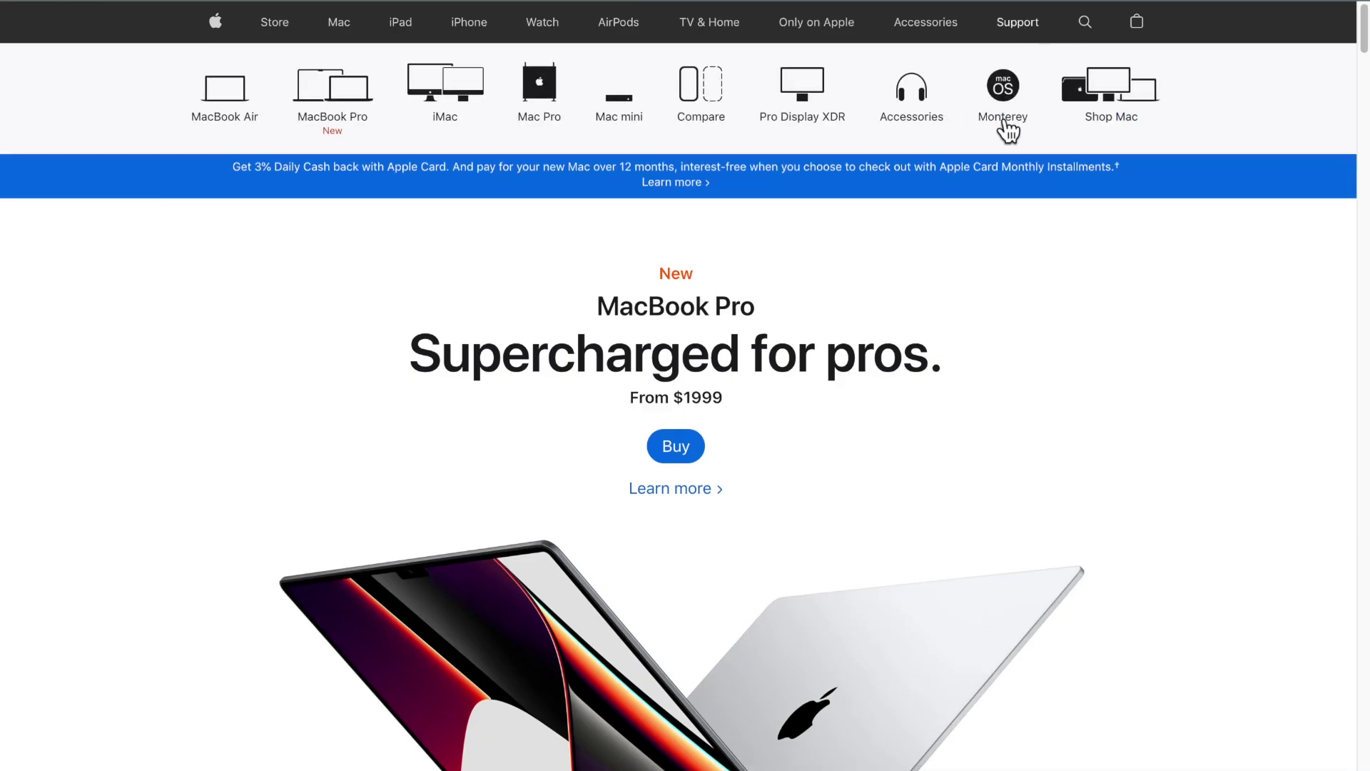
# Open the macOS Monterey overview page, look over its introduction, and open the page listing all new features
pyautogui.click(1028, 107)
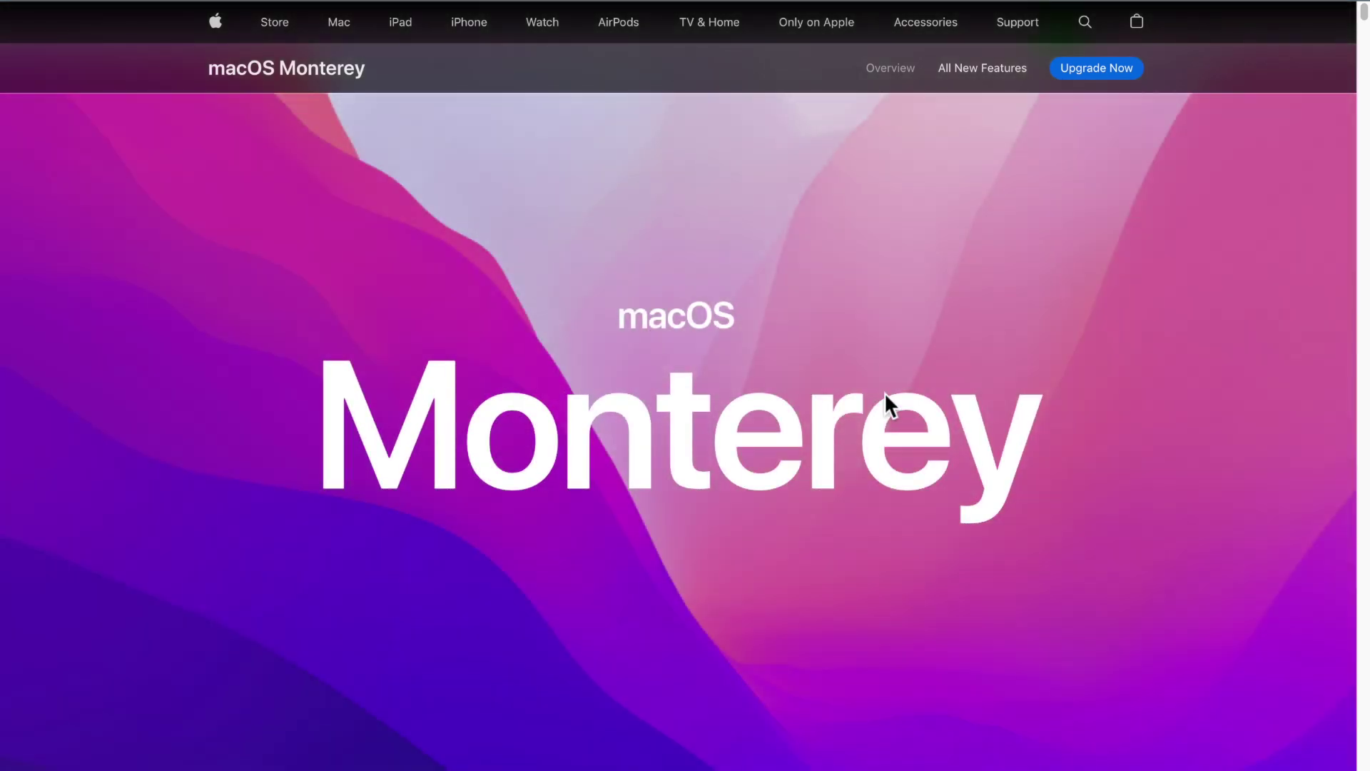
pyautogui.scroll(-15, 885, 394)
pyautogui.scroll(-5, 886, 396)
pyautogui.scroll(10, 885, 397)
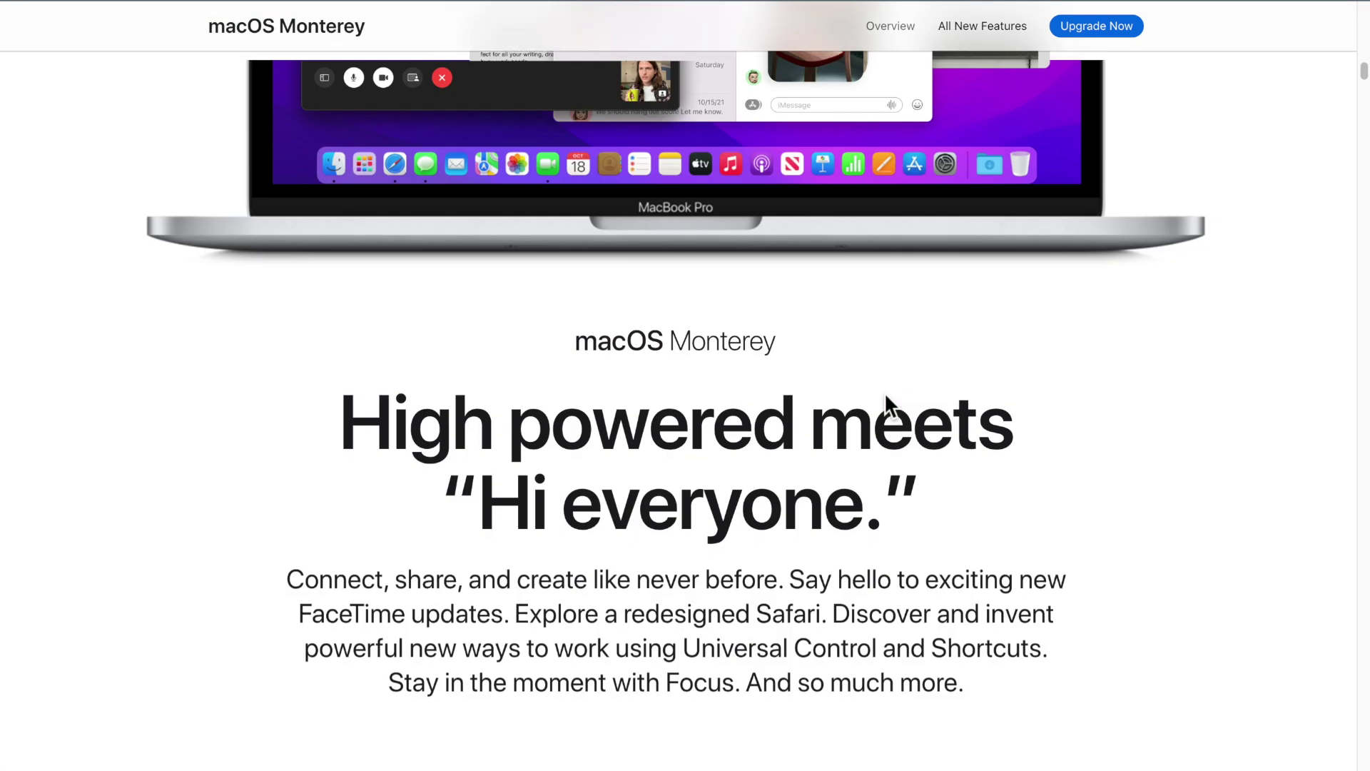
pyautogui.scroll(5, 884, 391)
pyautogui.click(982, 79)
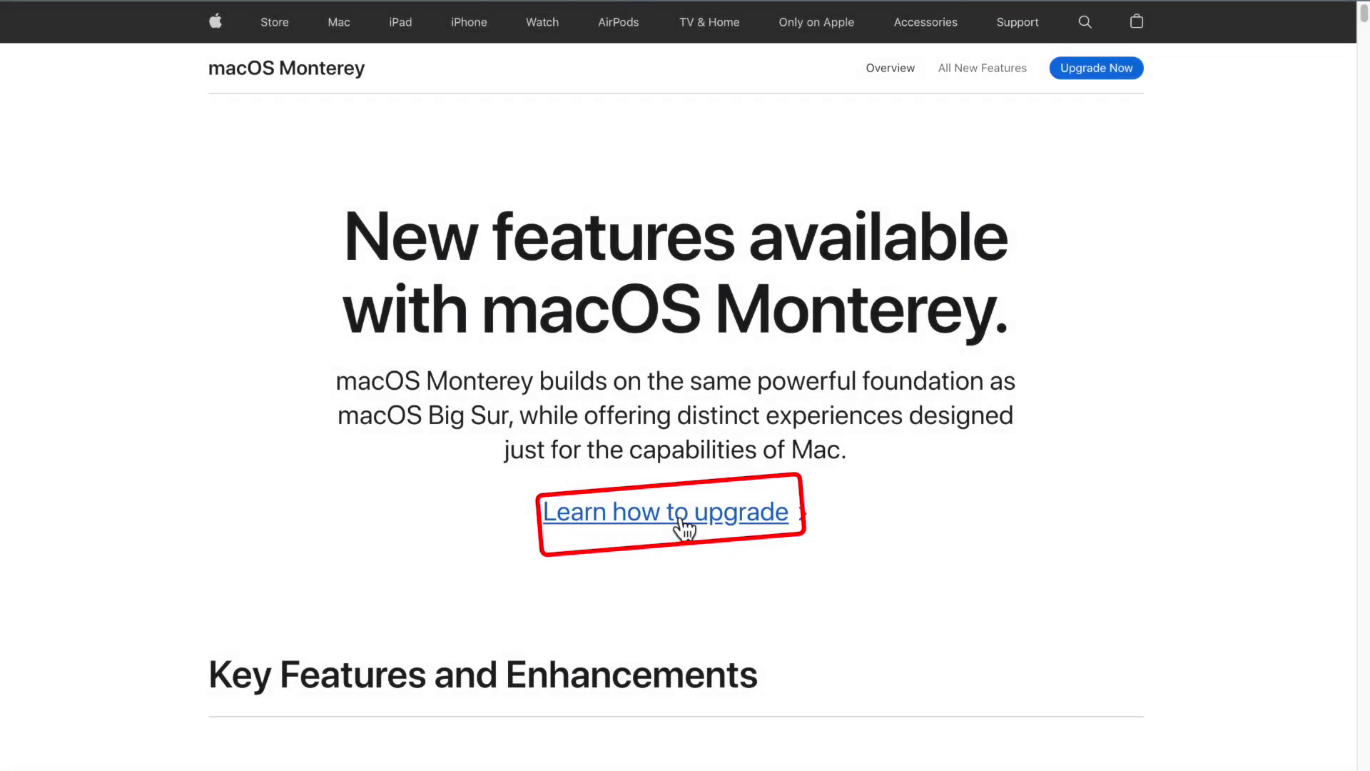
# Open the macOS Monterey upgrade instructions and look through the list of compatible Mac models
pyautogui.click(682, 526)
pyautogui.scroll(-5, 455, 434)
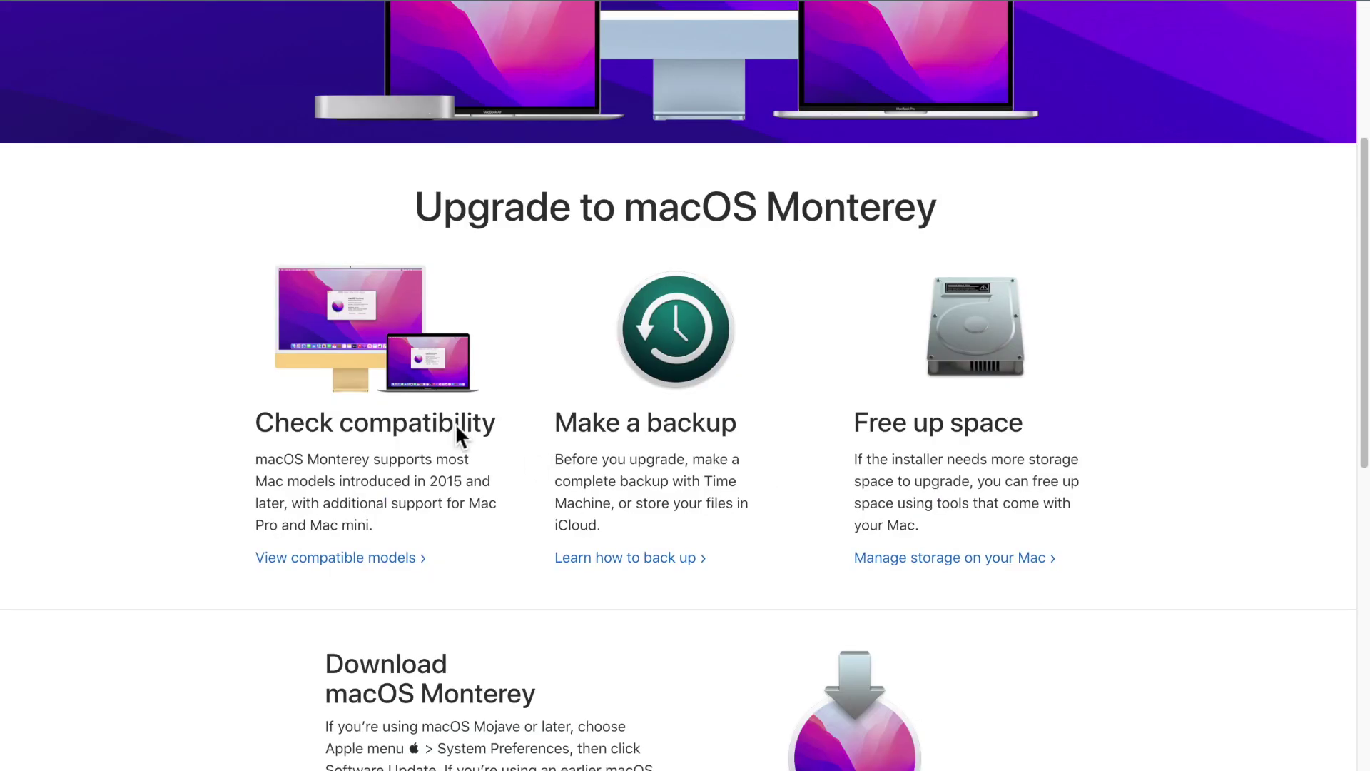
pyautogui.scroll(-2, 306, 603)
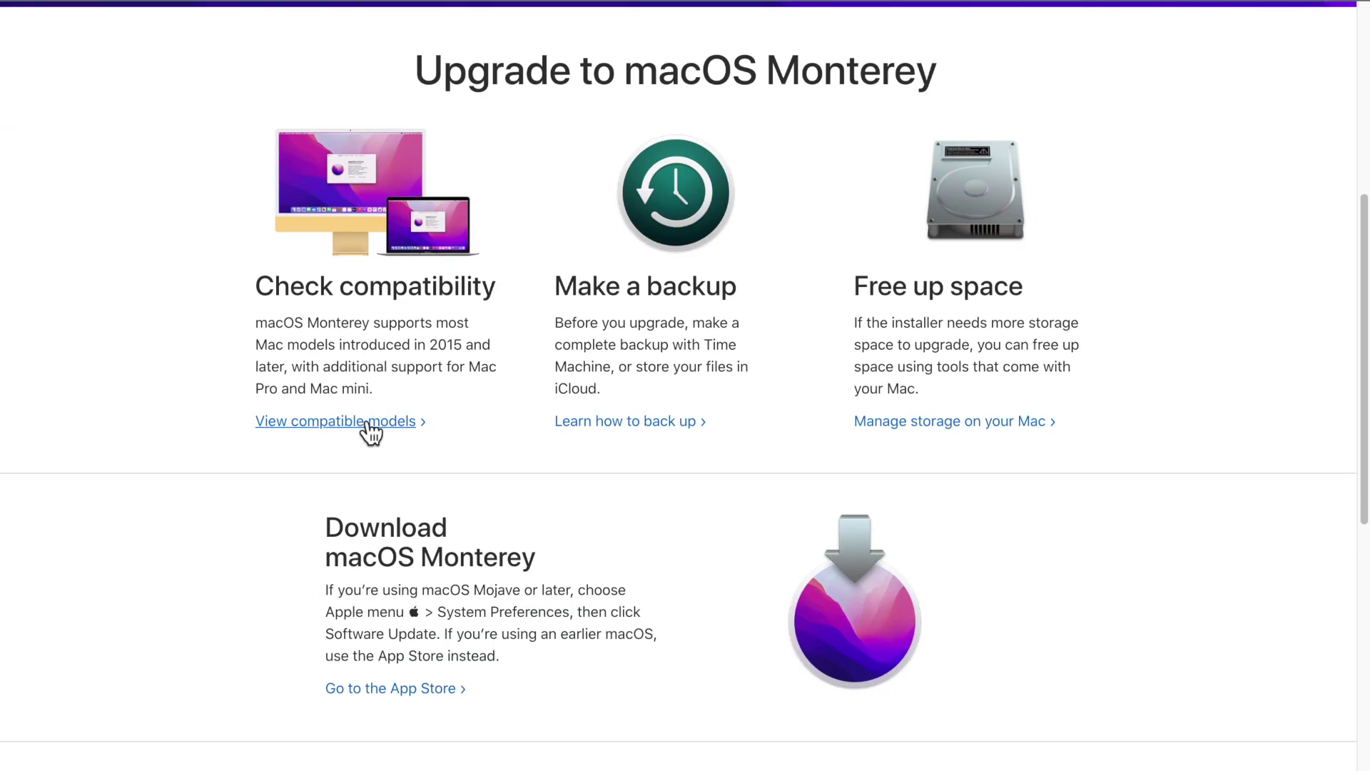
pyautogui.click(370, 426)
pyautogui.scroll(-7, 580, 479)
pyautogui.scroll(2, 579, 480)
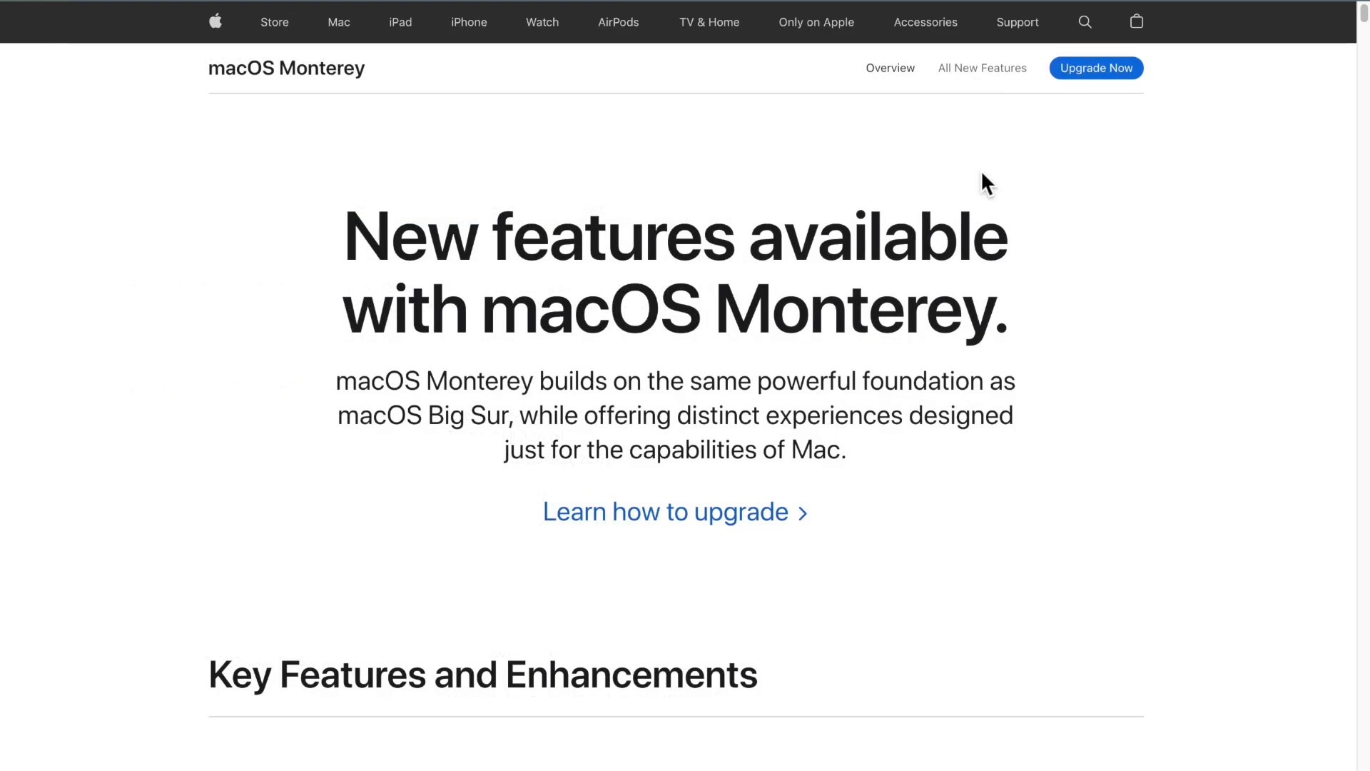
# Find the Photos section of the new features page and examine the Memories and Richer Info pane descriptions
pyautogui.scroll(-1, 982, 173)
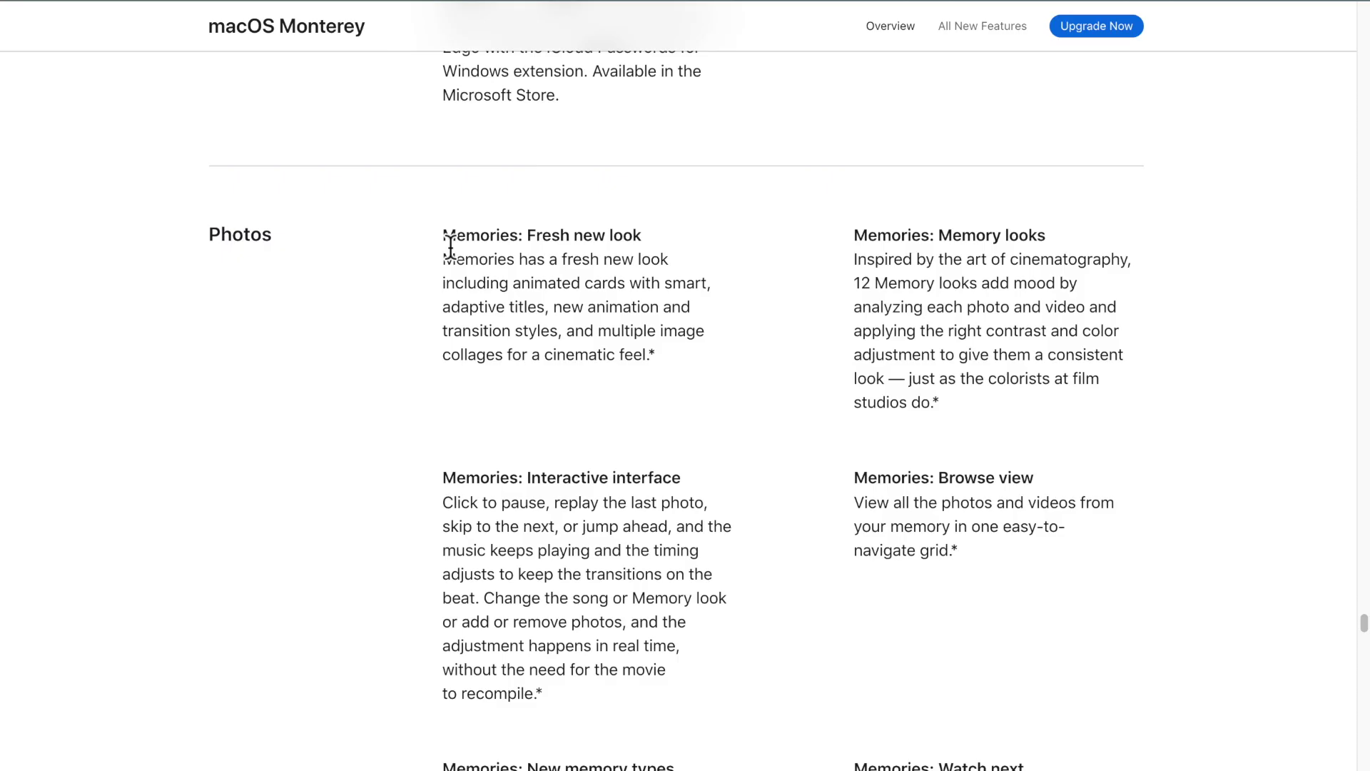
pyautogui.moveTo(451, 248); pyautogui.dragTo(528, 259)
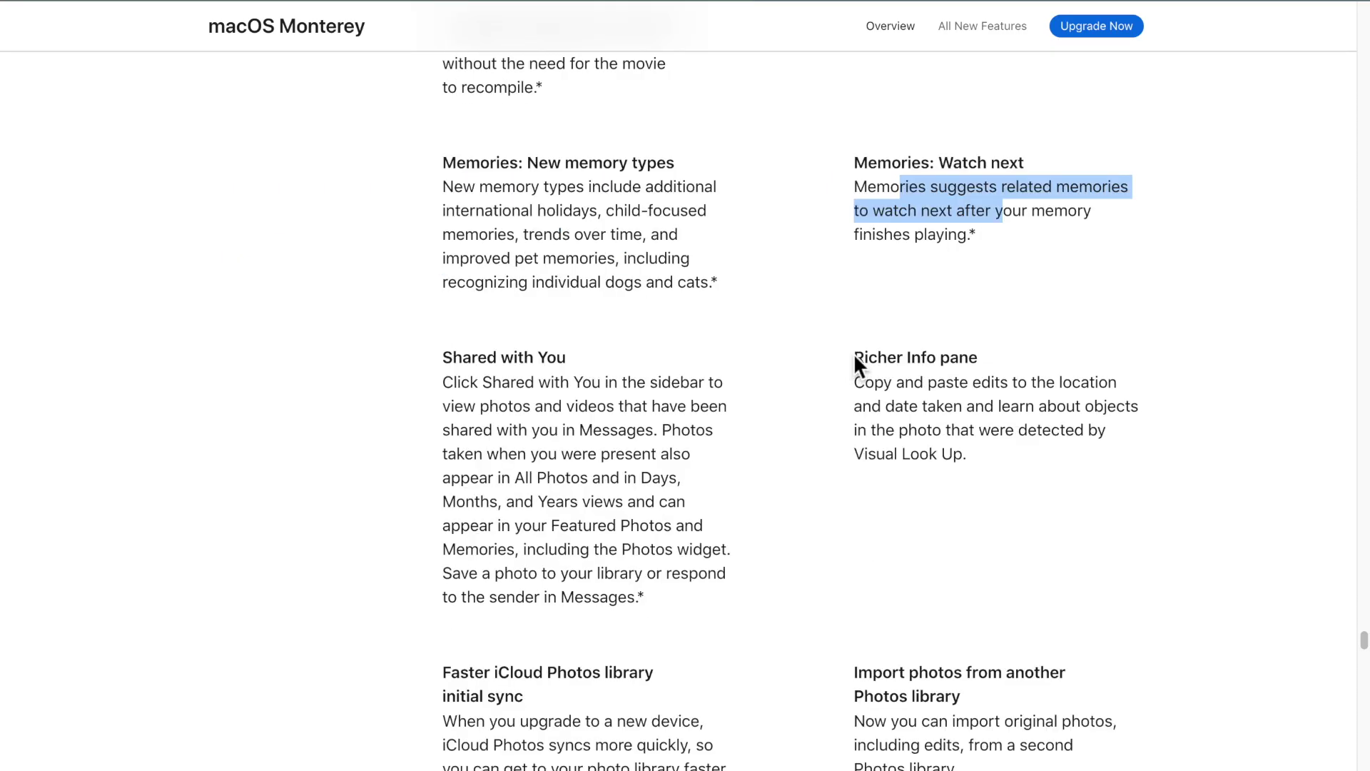
pyautogui.moveTo(854, 353); pyautogui.dragTo(1014, 448)
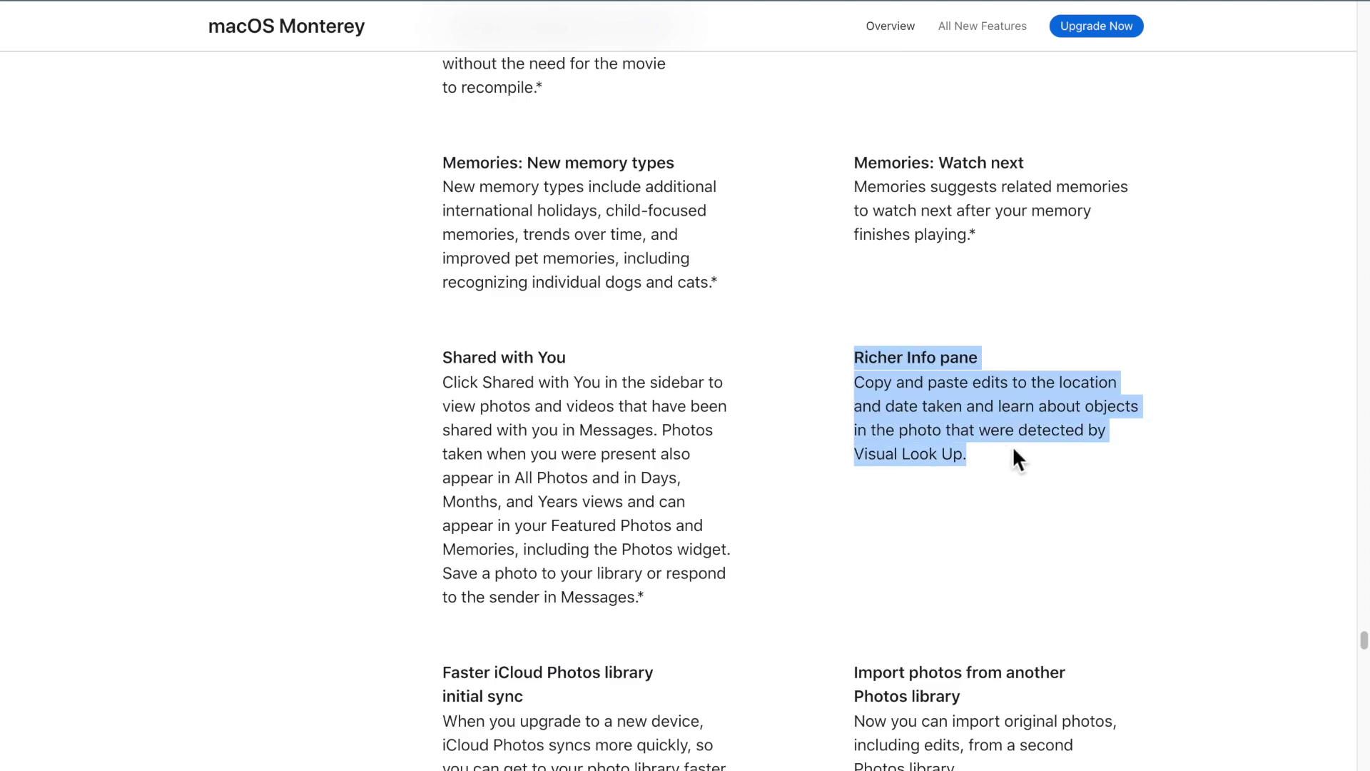
pyautogui.scroll(-2, 1013, 450)
pyautogui.scroll(-4, 1013, 449)
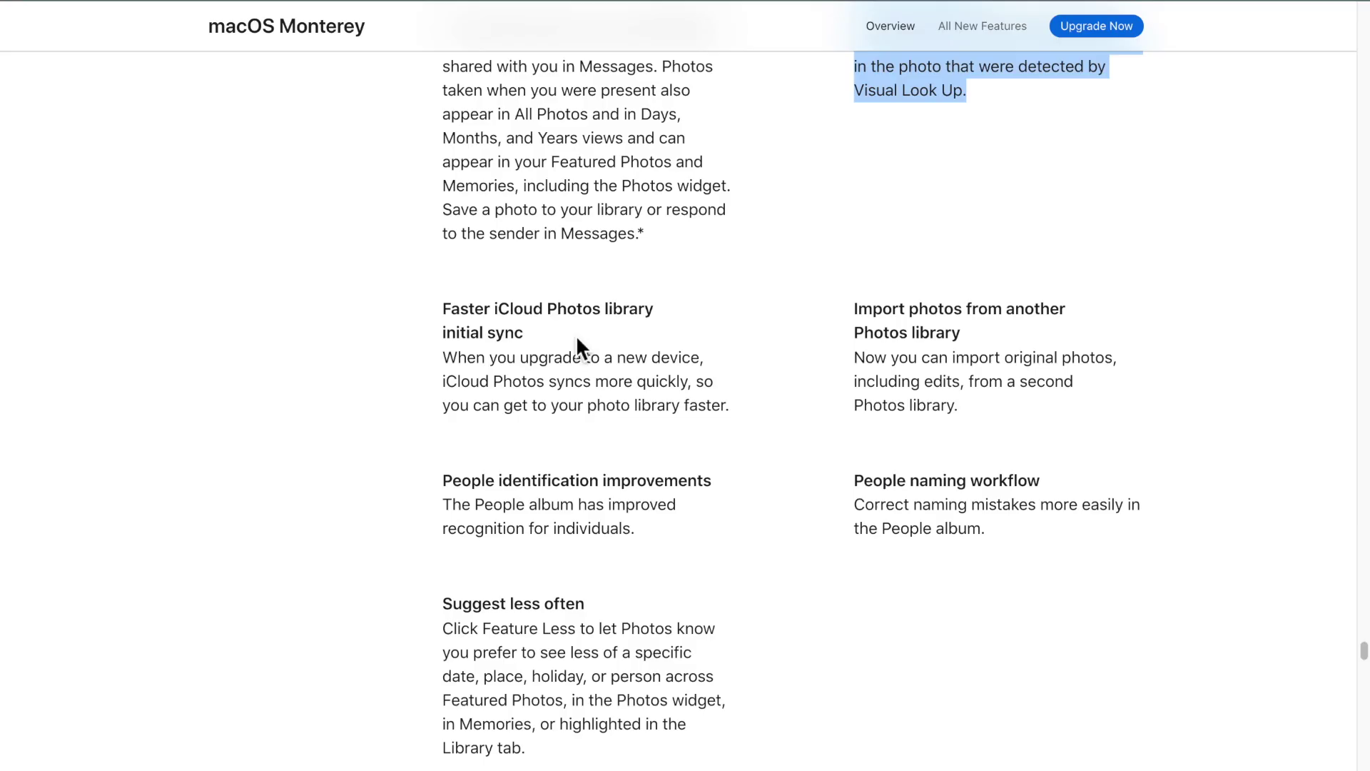
# Examine the Photos entries on faster iCloud library sync, importing from another Photos library, and the People naming workflow
pyautogui.scroll(-1, 577, 339)
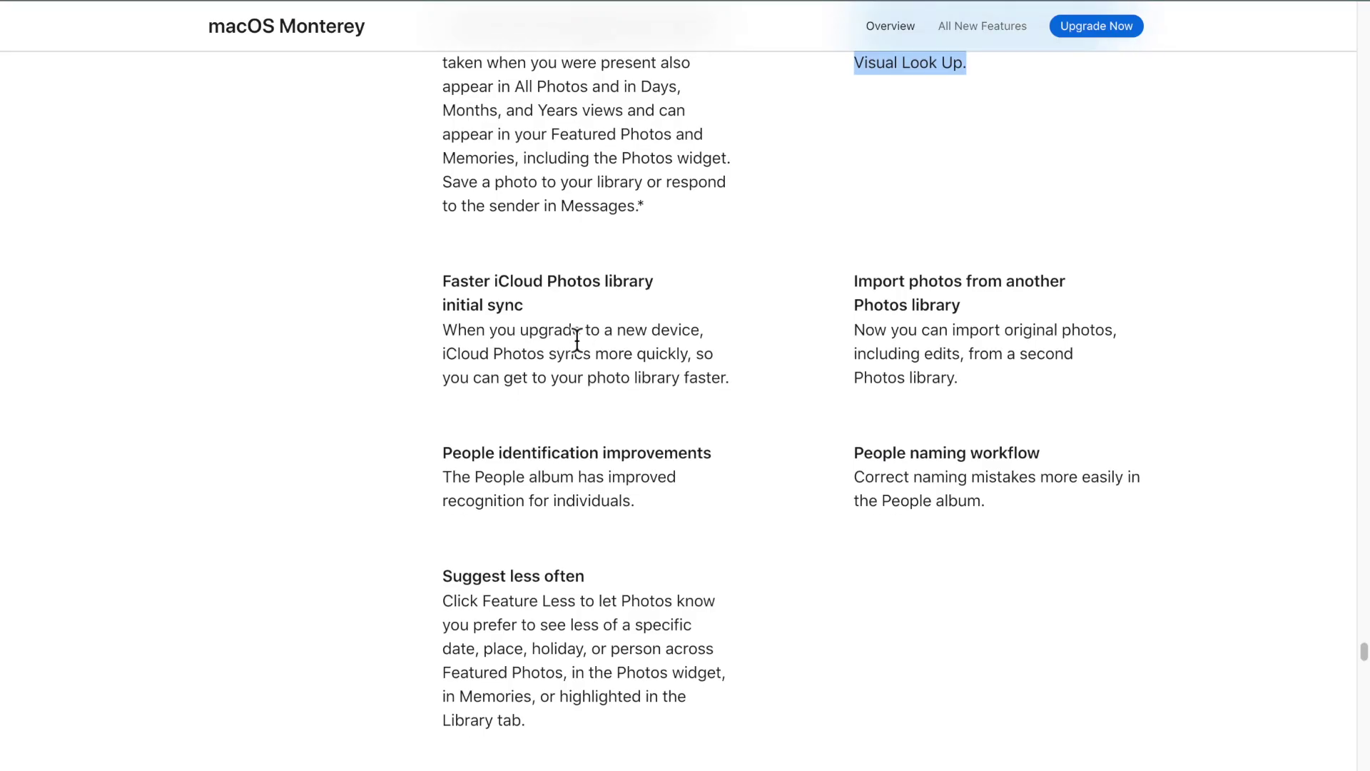
pyautogui.scroll(-1, 577, 339)
pyautogui.moveTo(443, 241); pyautogui.dragTo(727, 359)
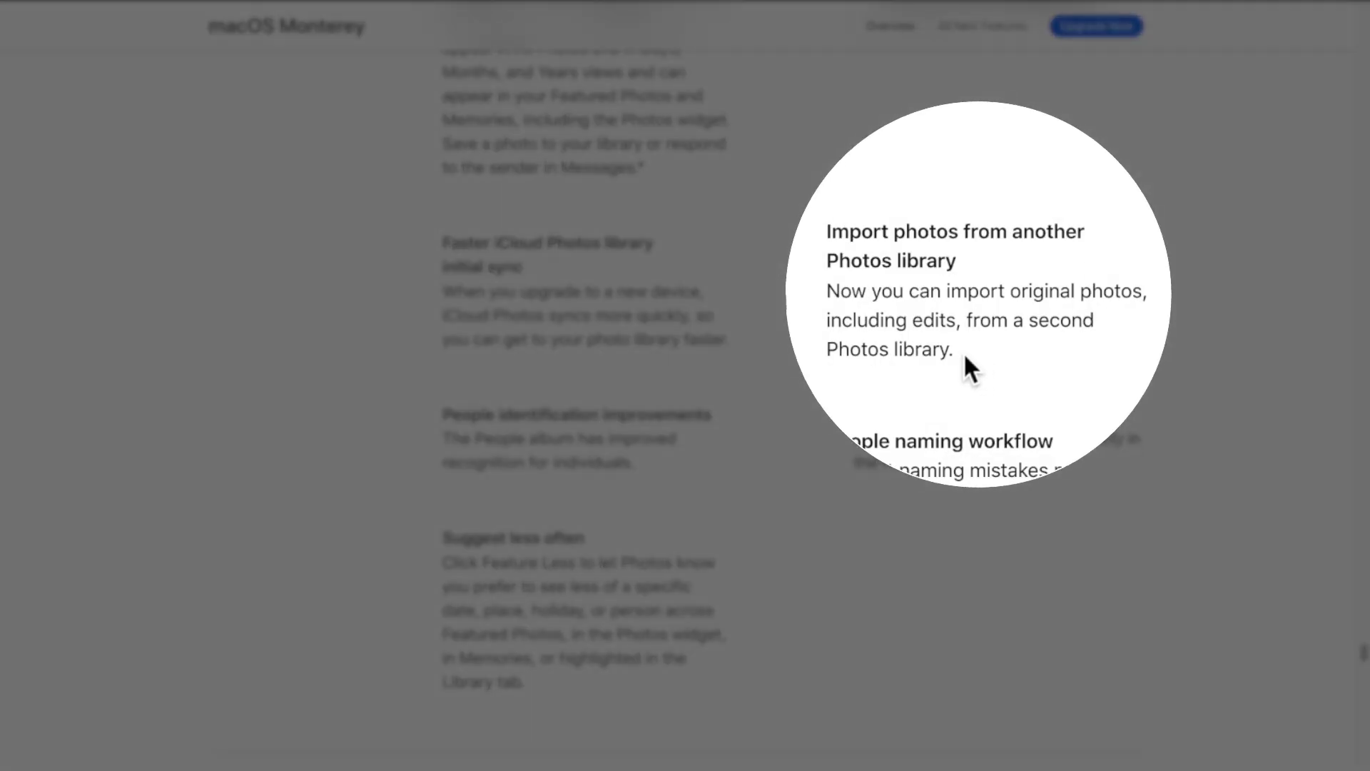
pyautogui.moveTo(963, 344); pyautogui.dragTo(874, 263)
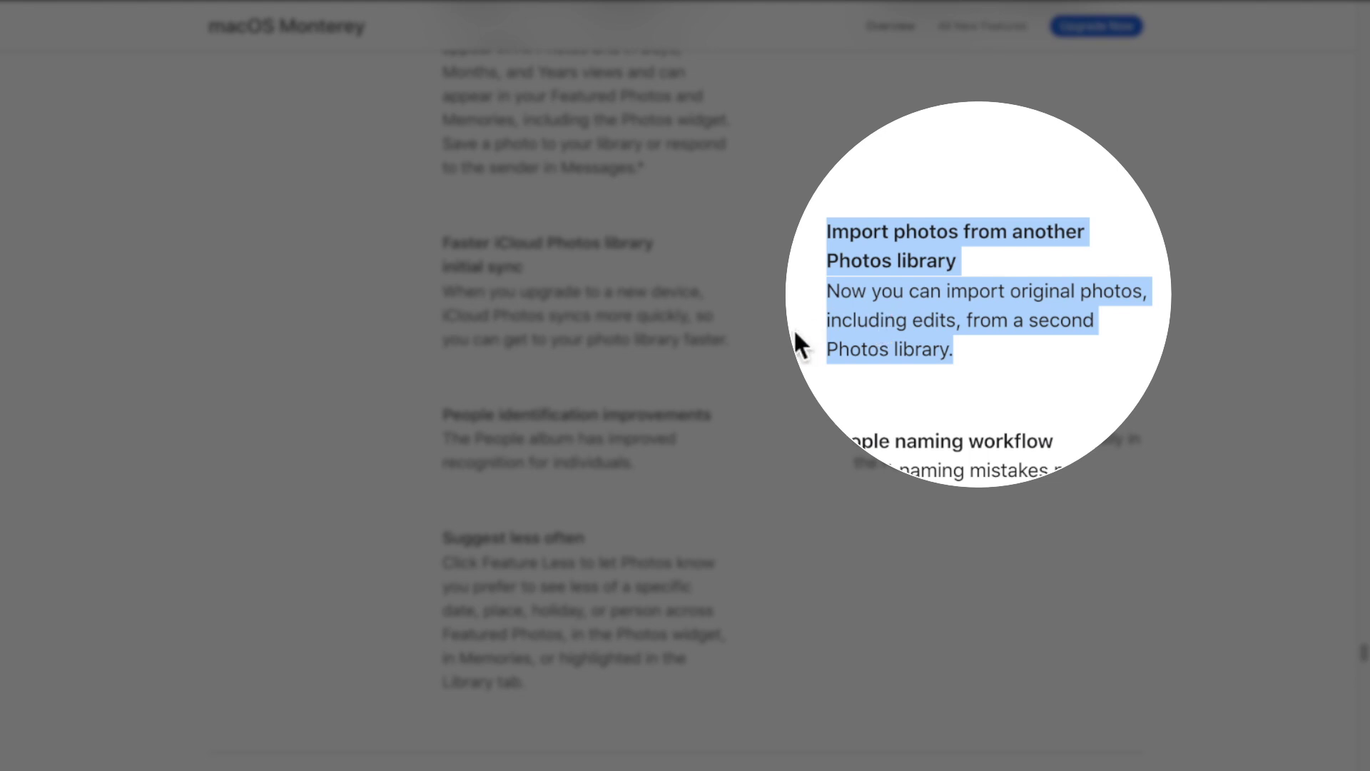
pyautogui.click(946, 349)
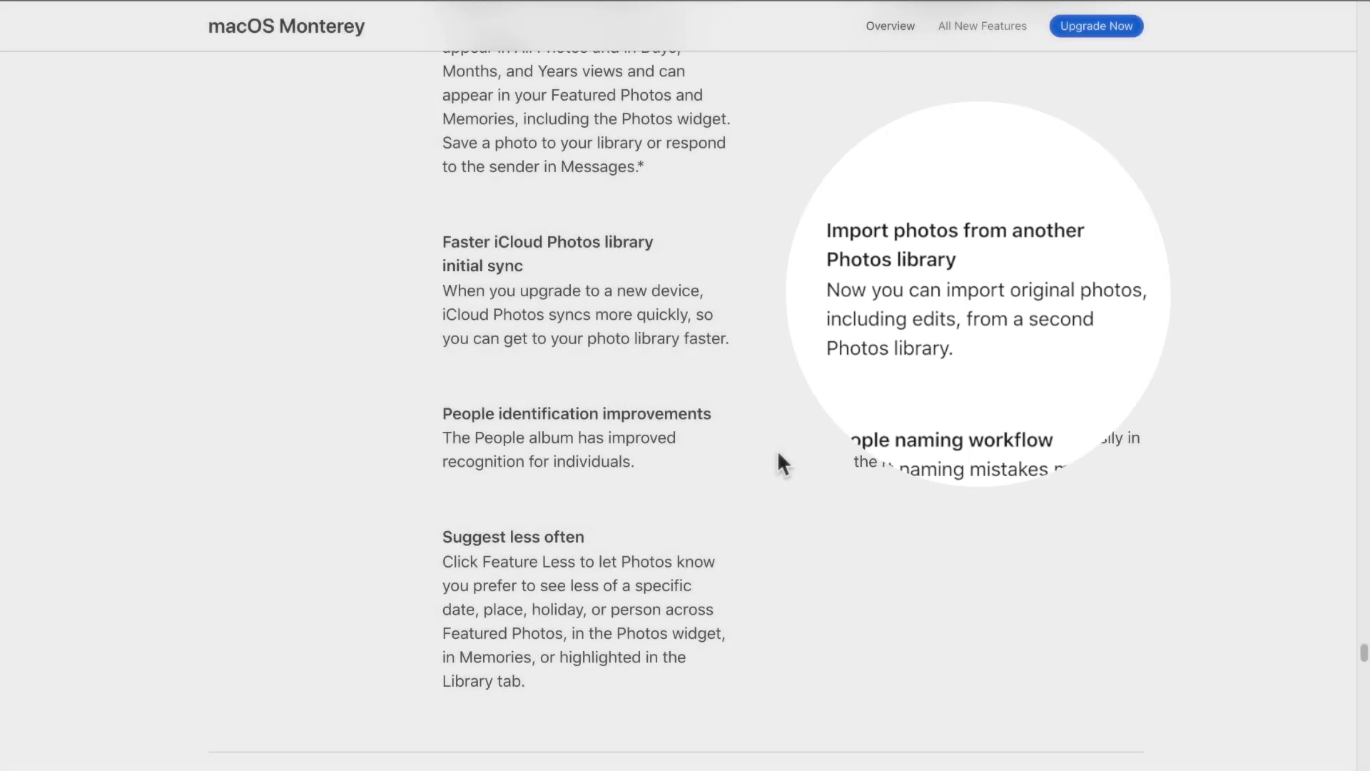
pyautogui.scroll(-3, 777, 450)
pyautogui.moveTo(854, 295); pyautogui.dragTo(969, 322)
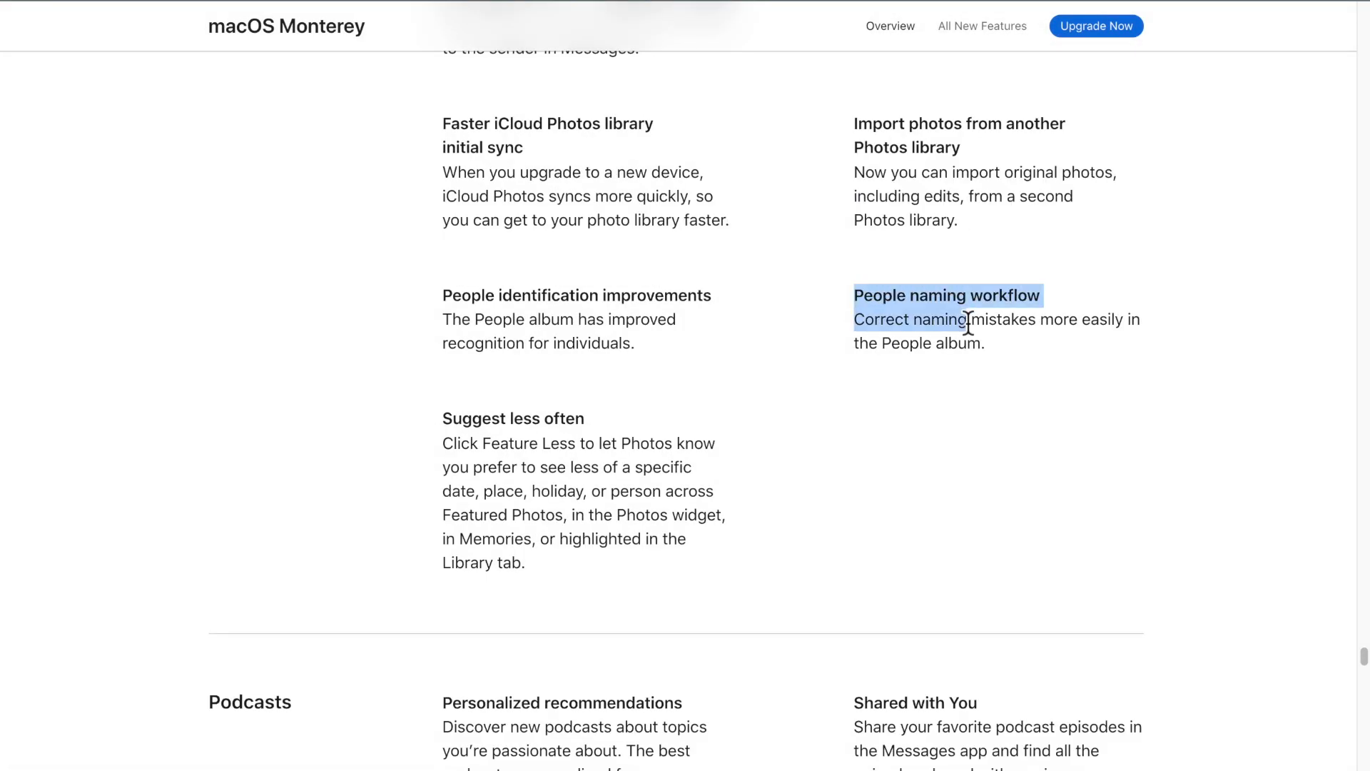
pyautogui.click(594, 321)
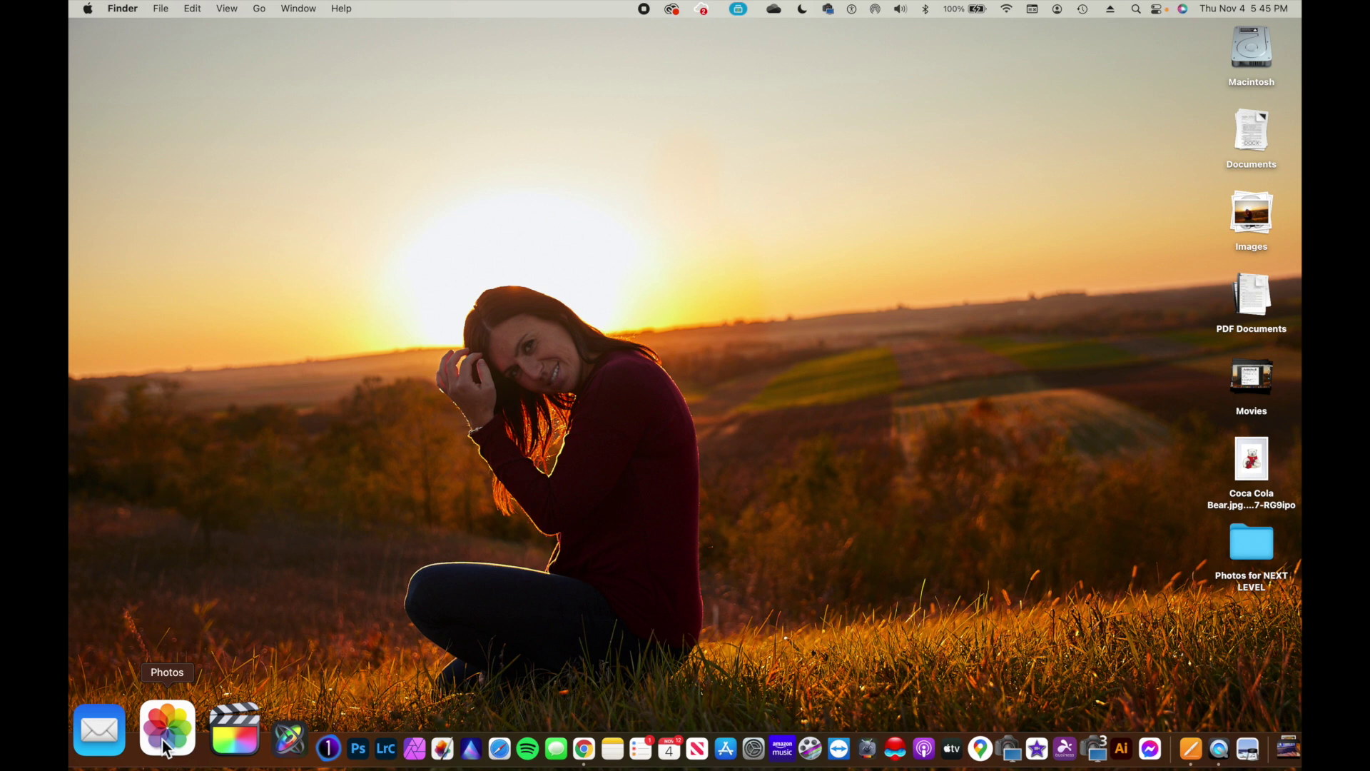
# Launch Photos so that it asks which photo library to open
pyautogui.press('alt')
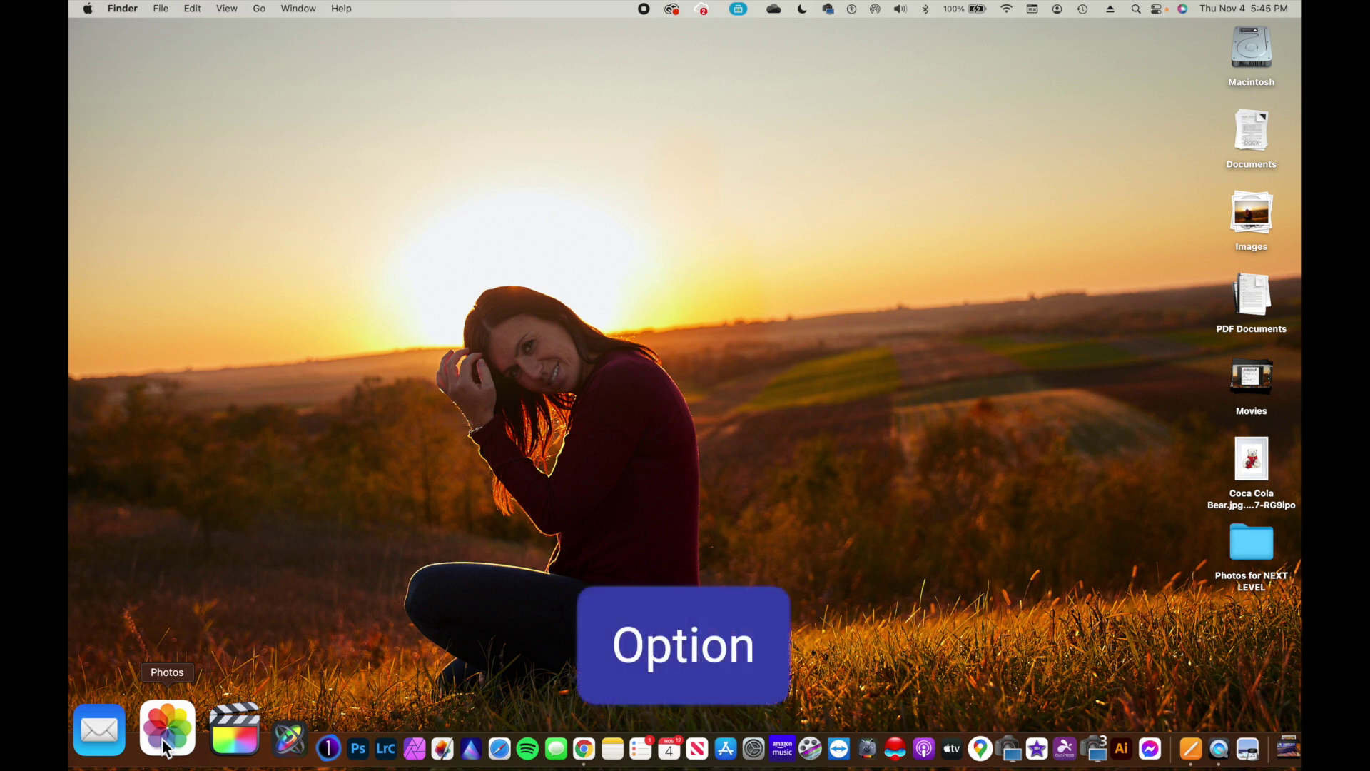
pyautogui.keyDown('alt'); pyautogui.click(165, 742); pyautogui.keyUp('alt')
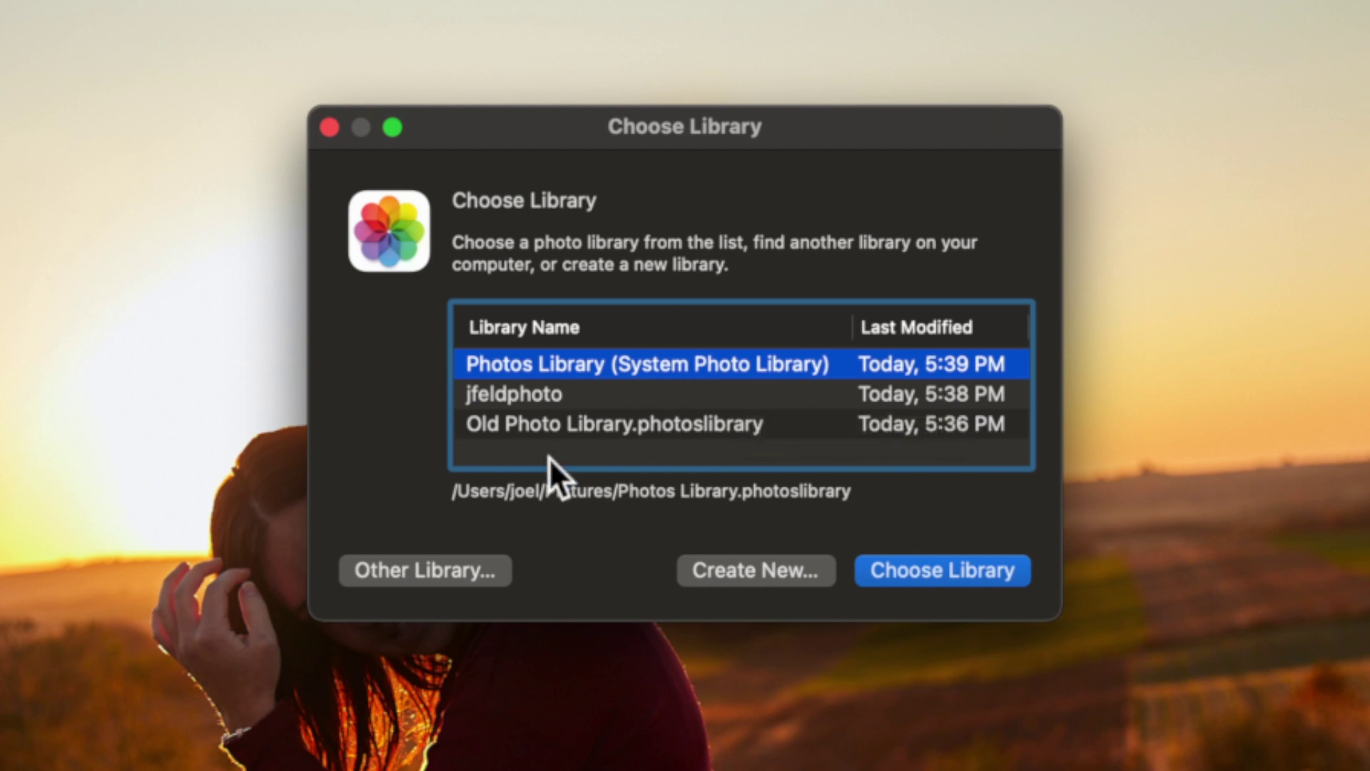
pyautogui.click(585, 392)
pyautogui.click(601, 424)
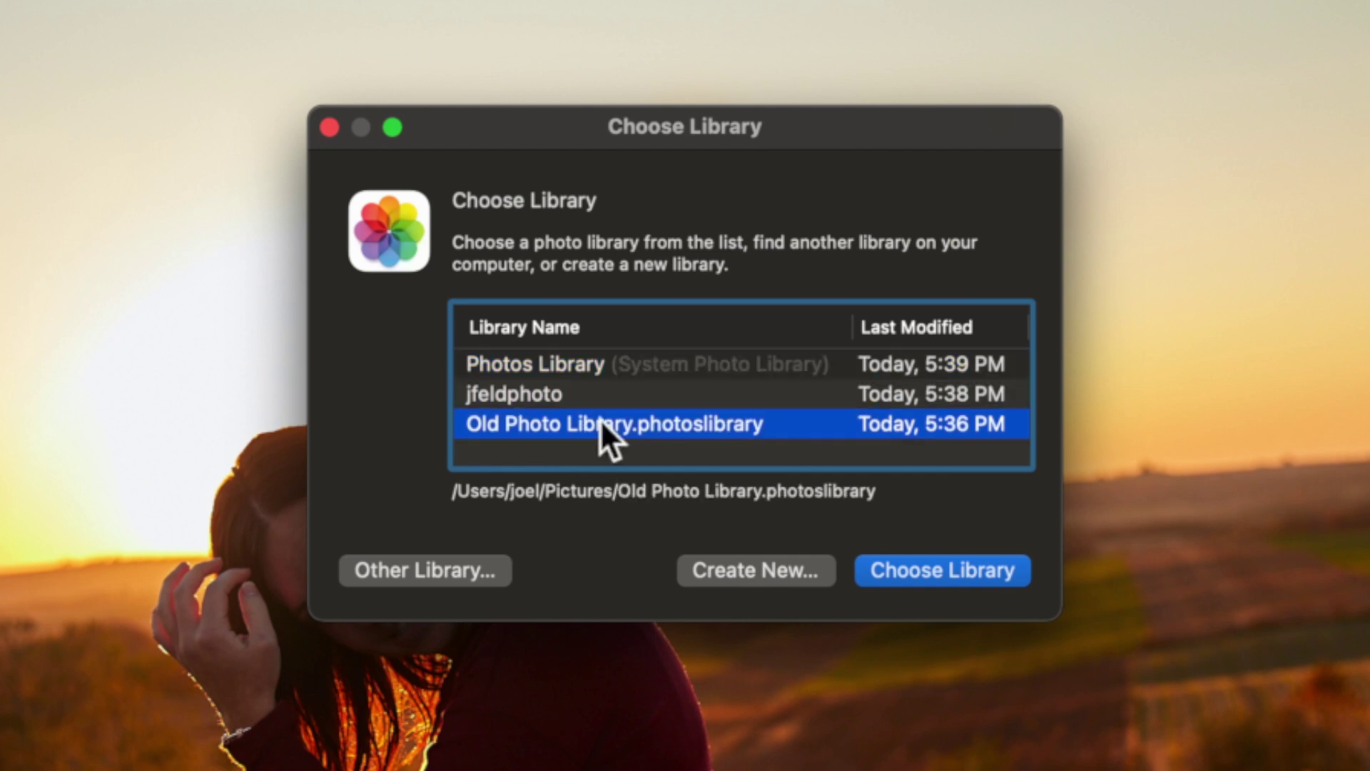
pyautogui.click(699, 364)
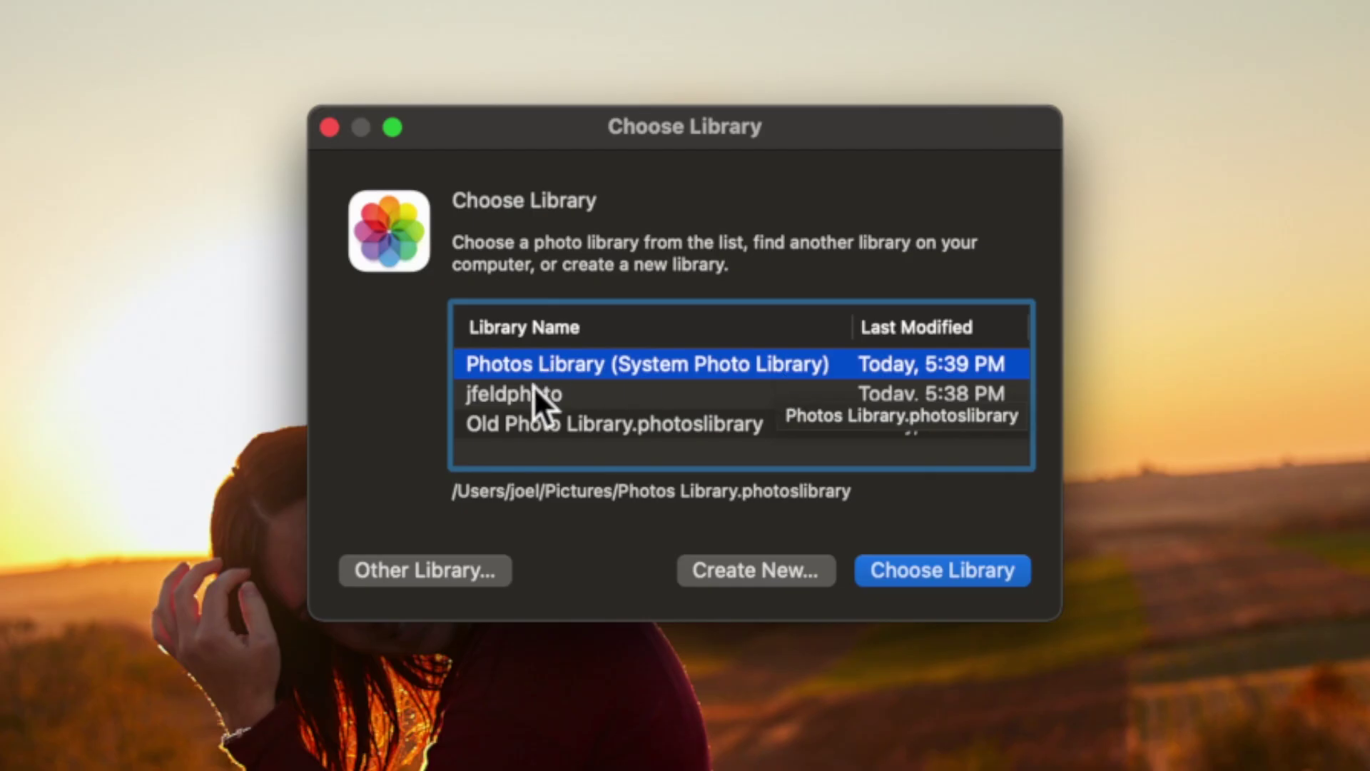
pyautogui.click(536, 393)
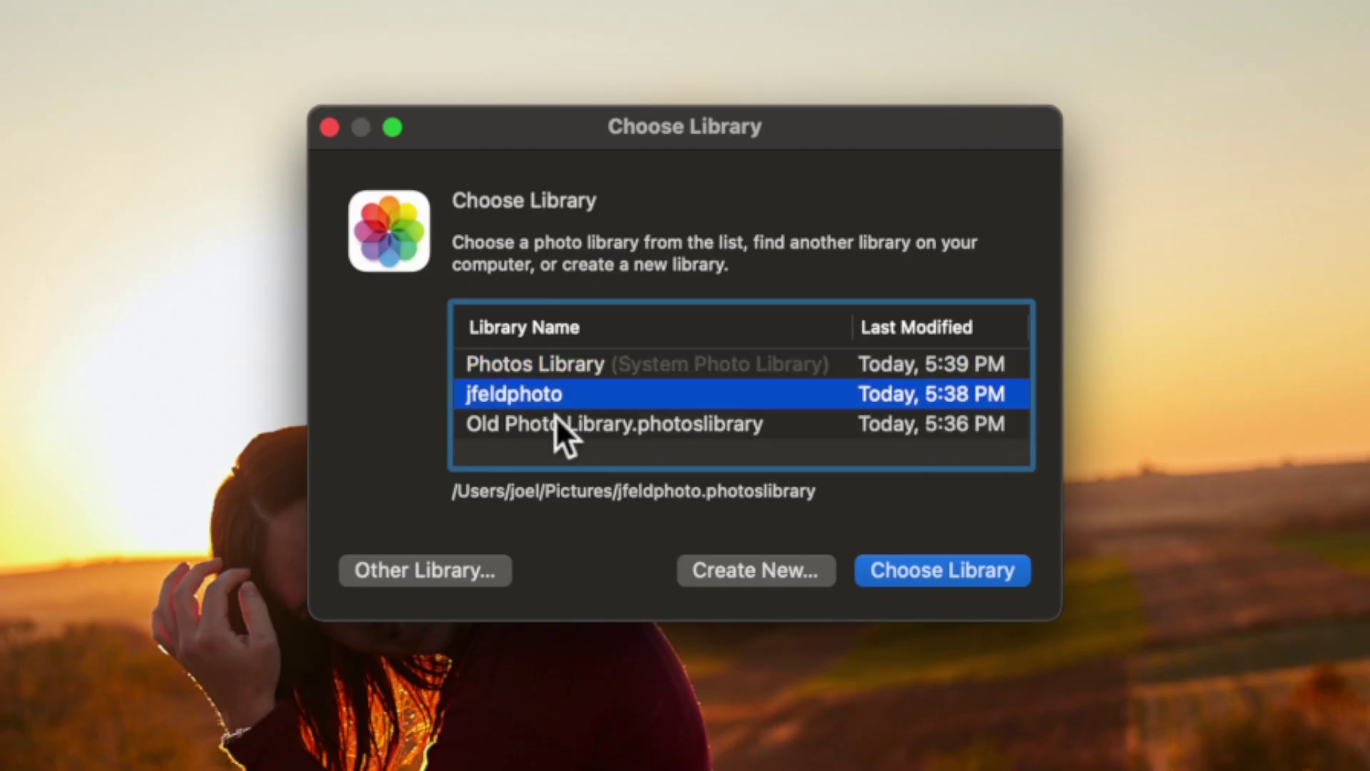
pyautogui.click(555, 423)
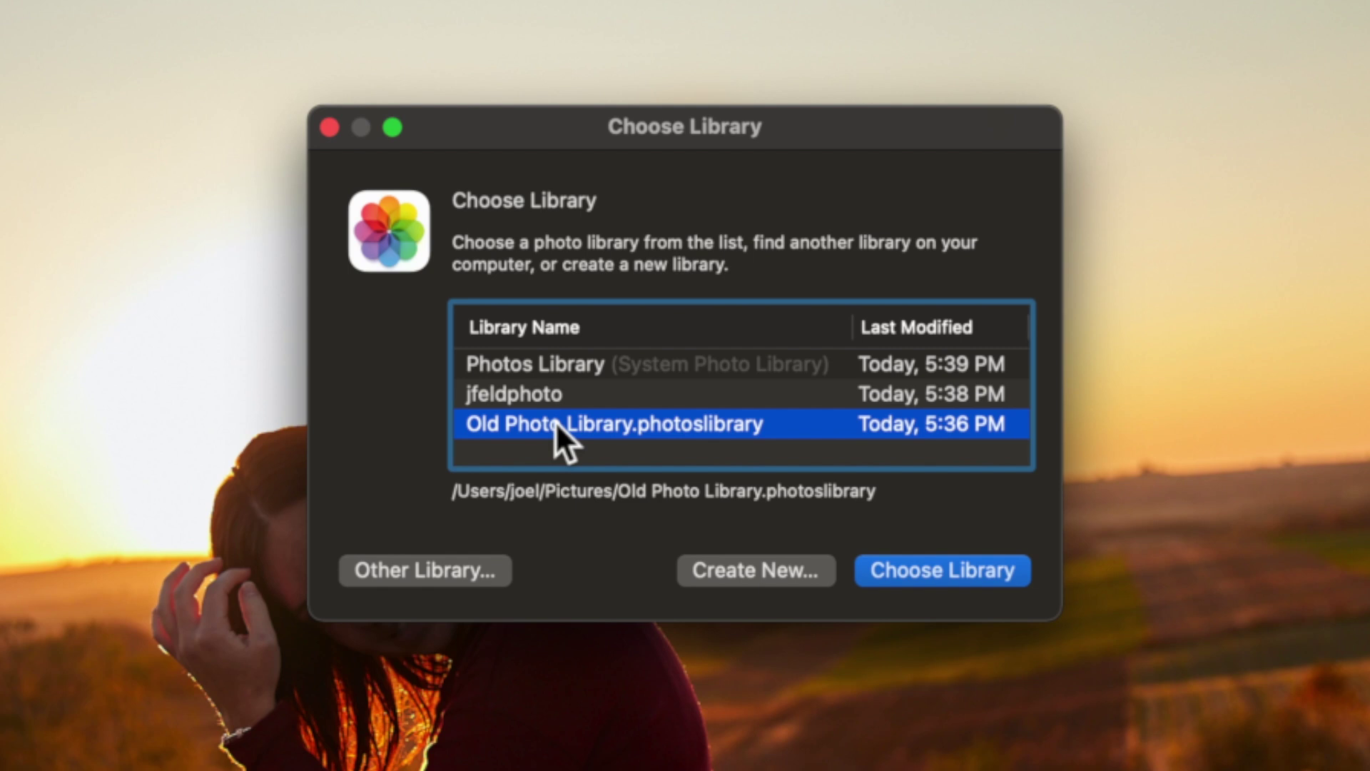
# Open Photos Library, the one marked as the System Photo Library
pyautogui.click(528, 362)
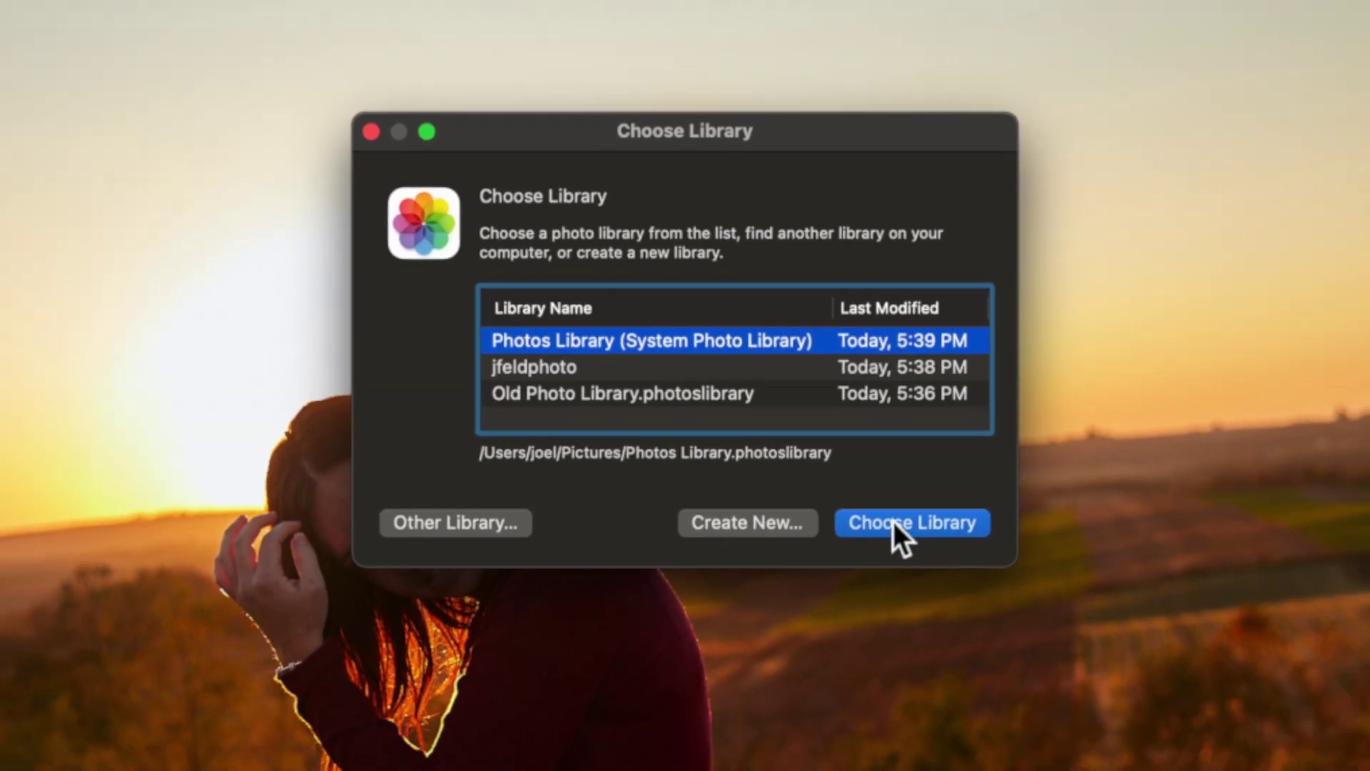
pyautogui.click(924, 570)
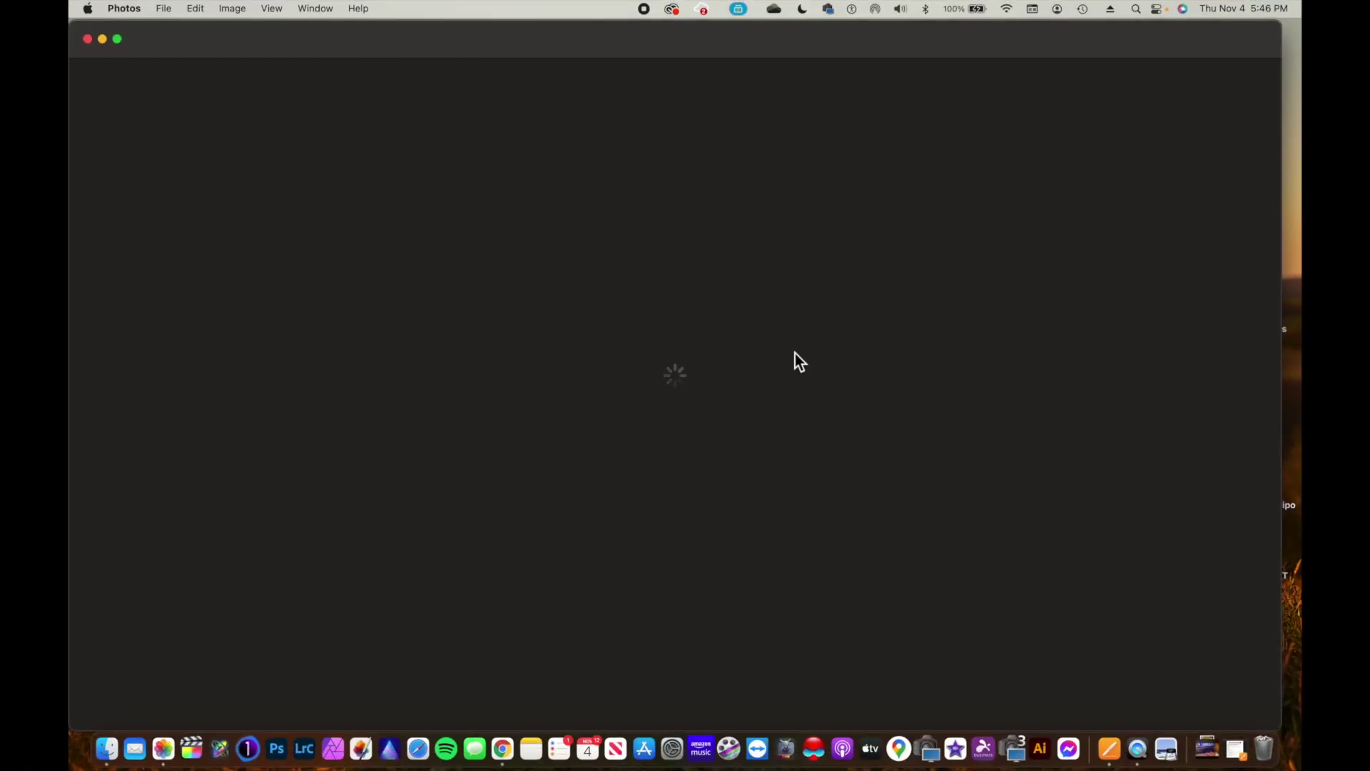
pyautogui.scroll(-10, 655, 375)
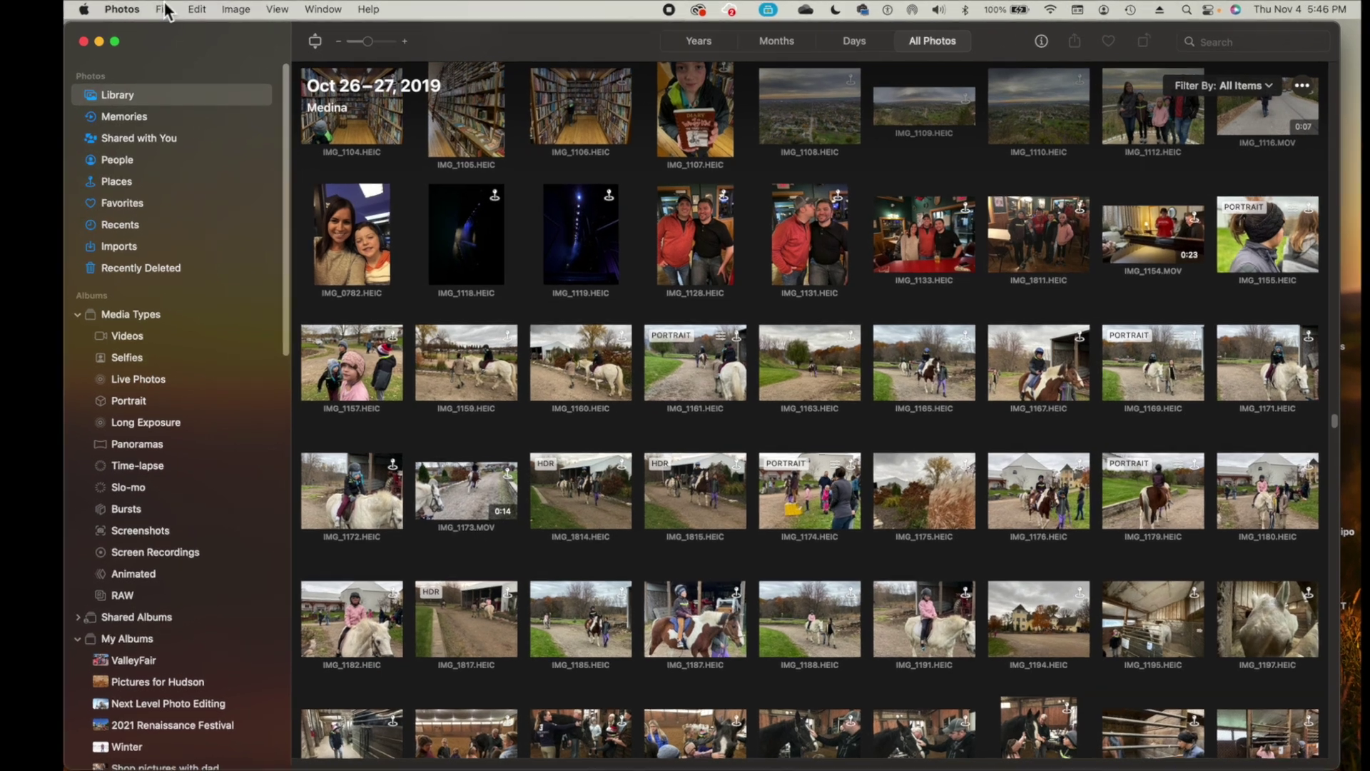
# Start an import with Old Photo Library.photoslibrary from the Pictures folder as the source and load its photos for review
pyautogui.click(163, 9)
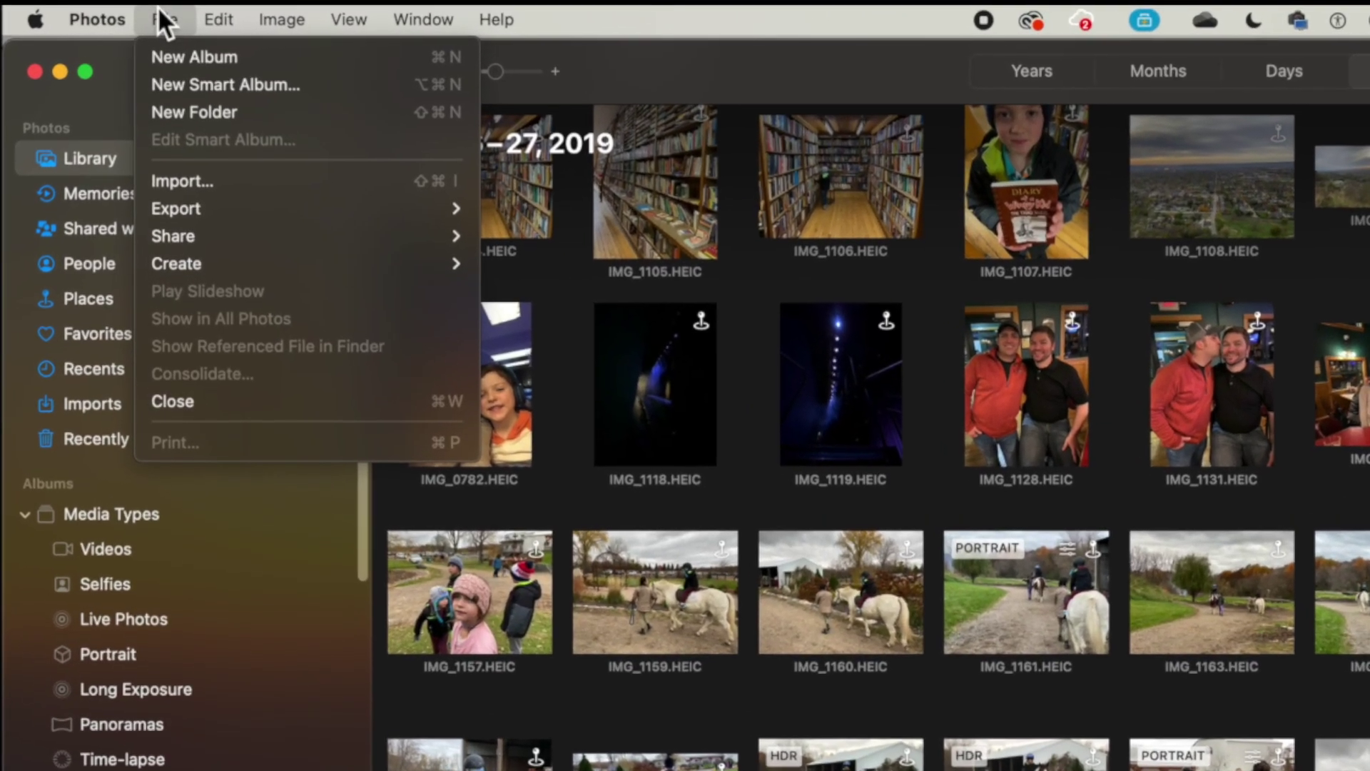
pyautogui.click(196, 182)
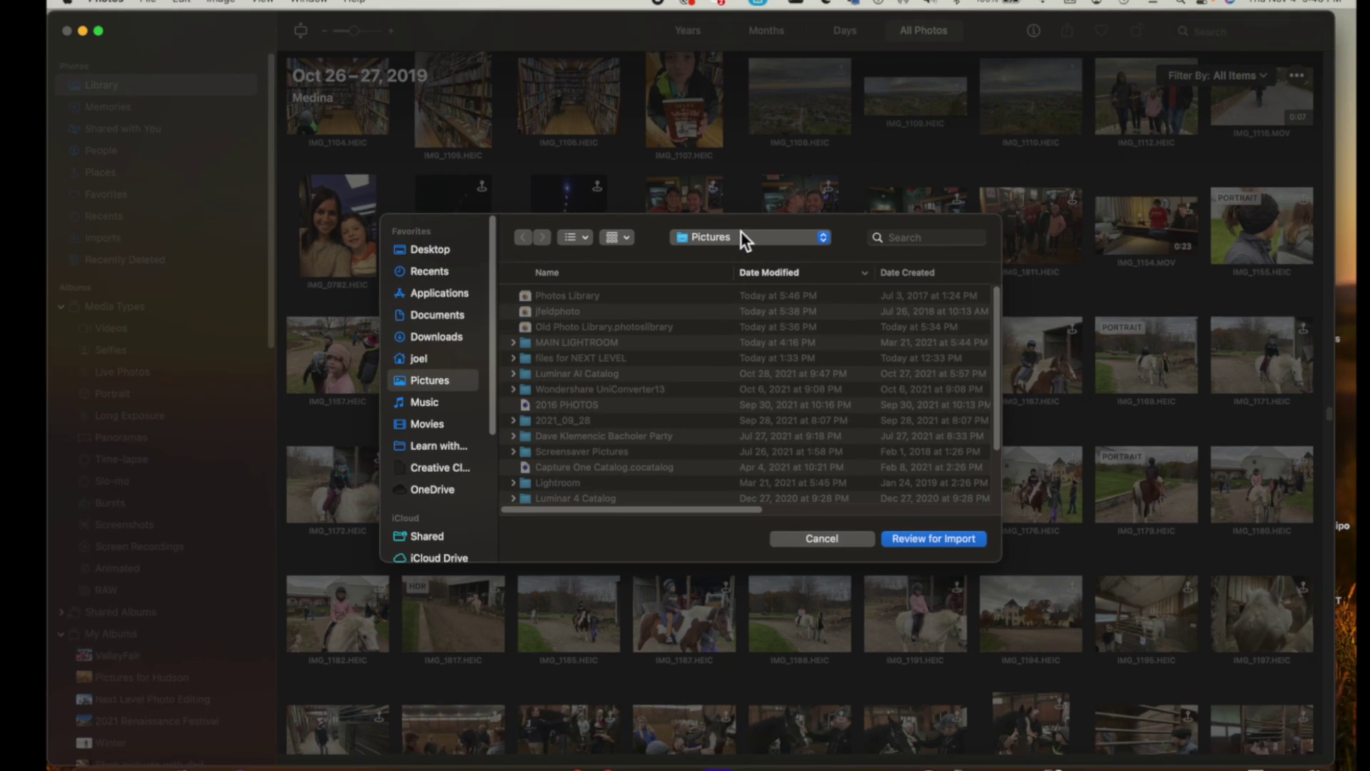
pyautogui.click(1030, 366)
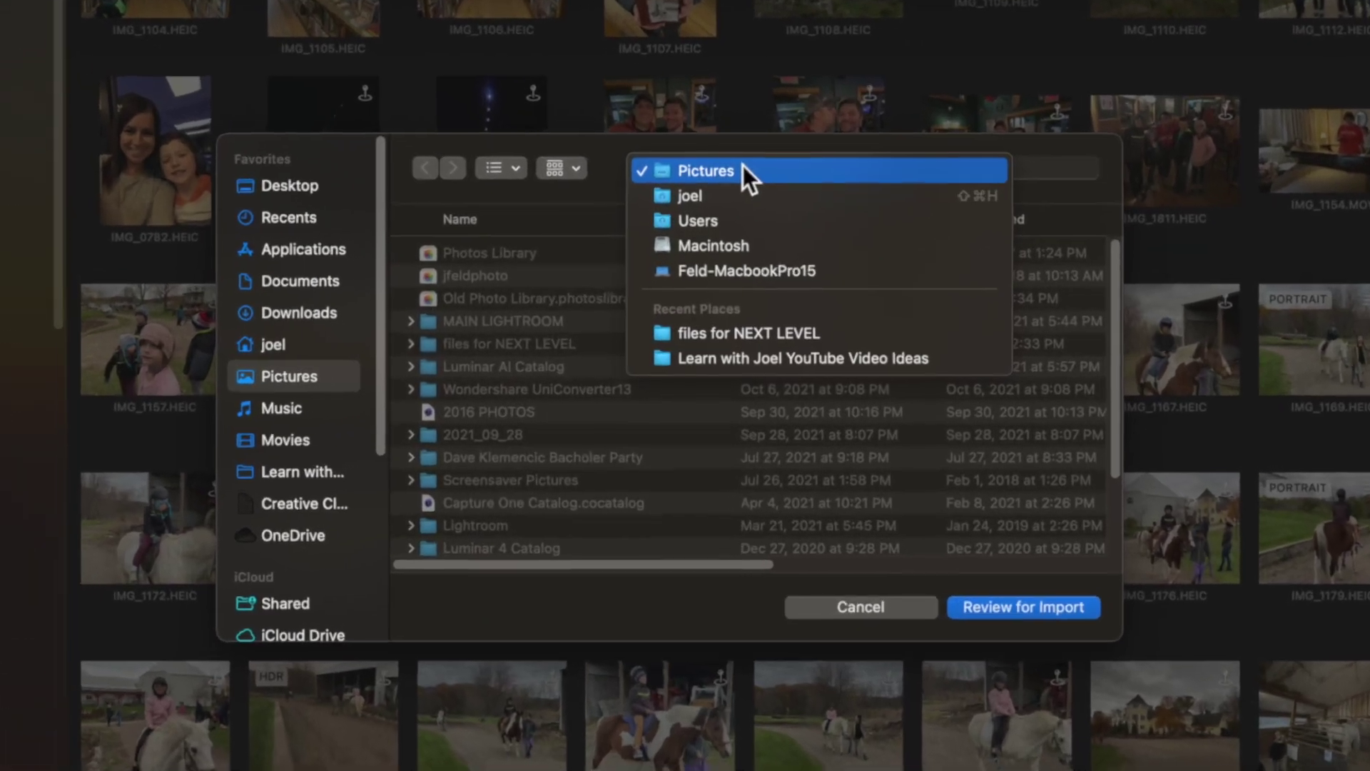
pyautogui.click(1028, 366)
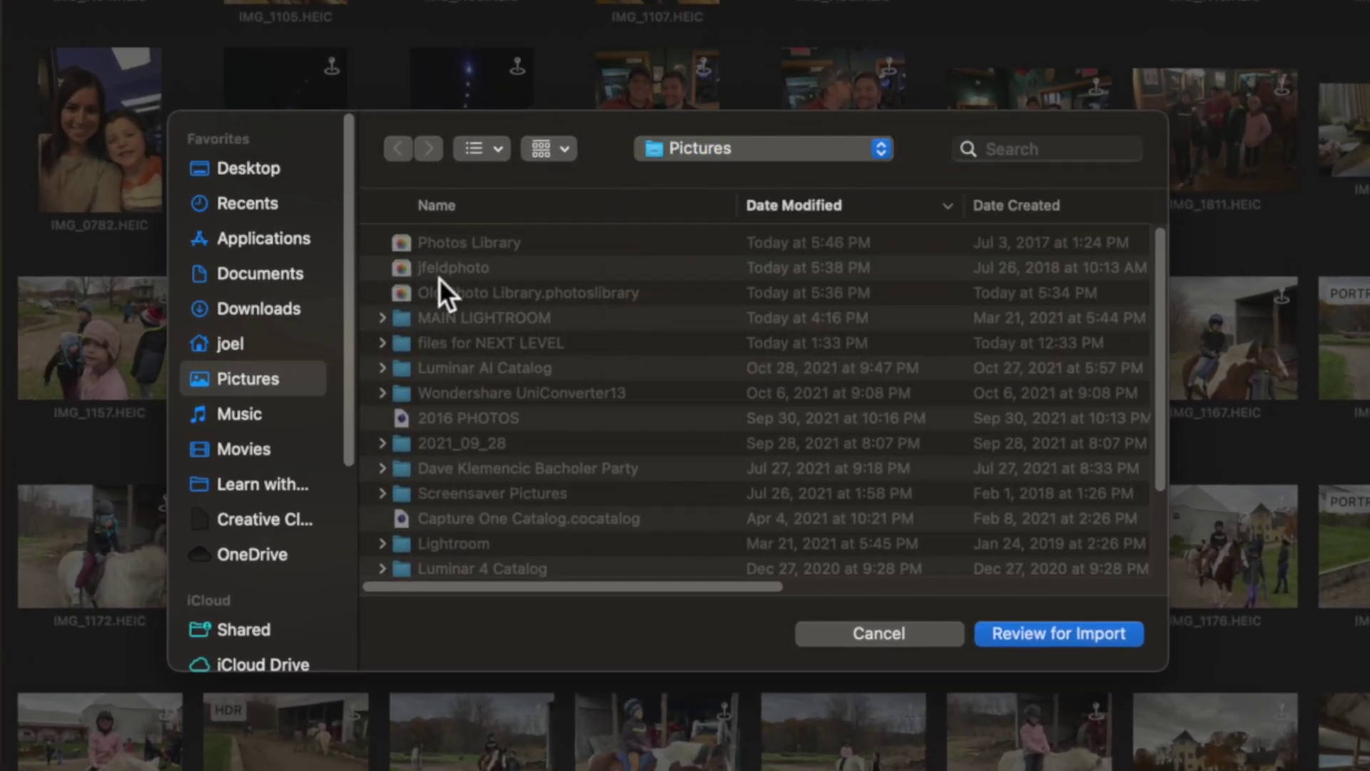
pyautogui.click(460, 293)
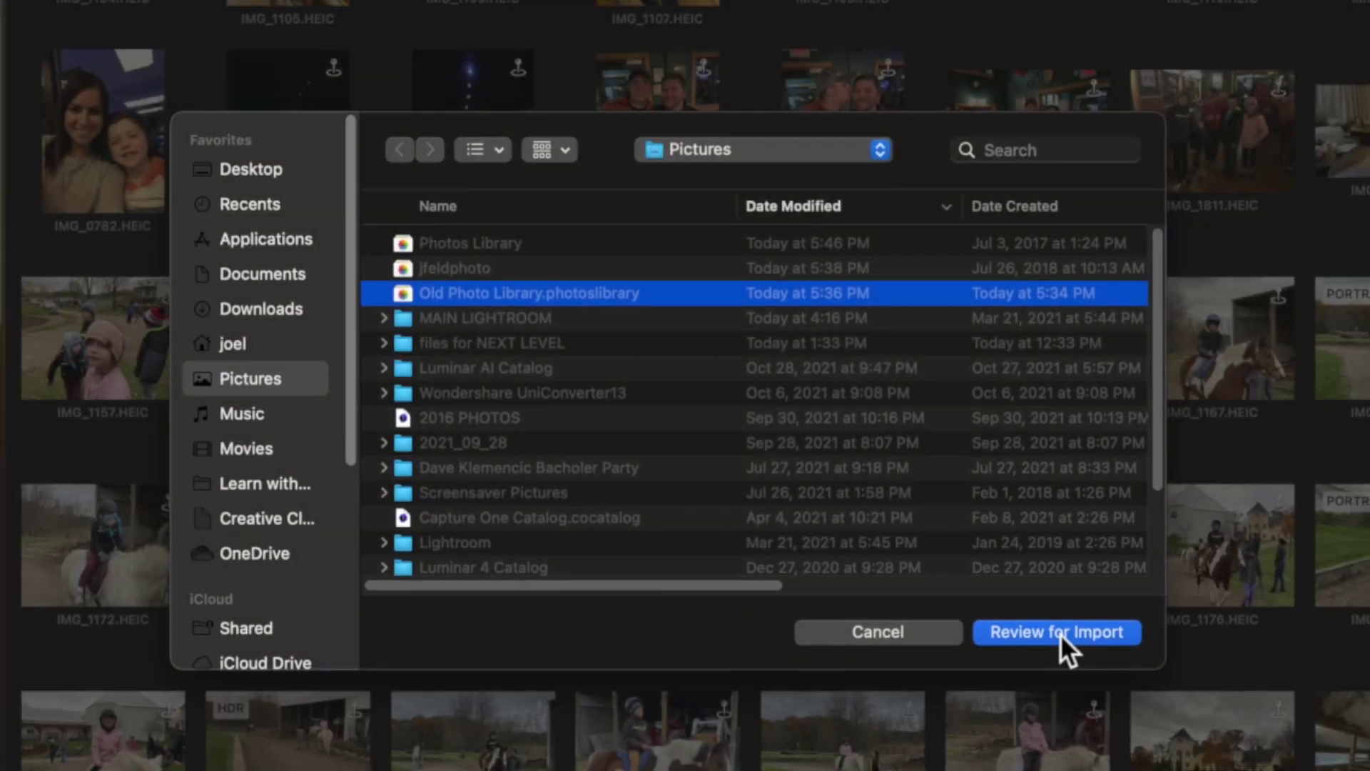
pyautogui.click(1061, 634)
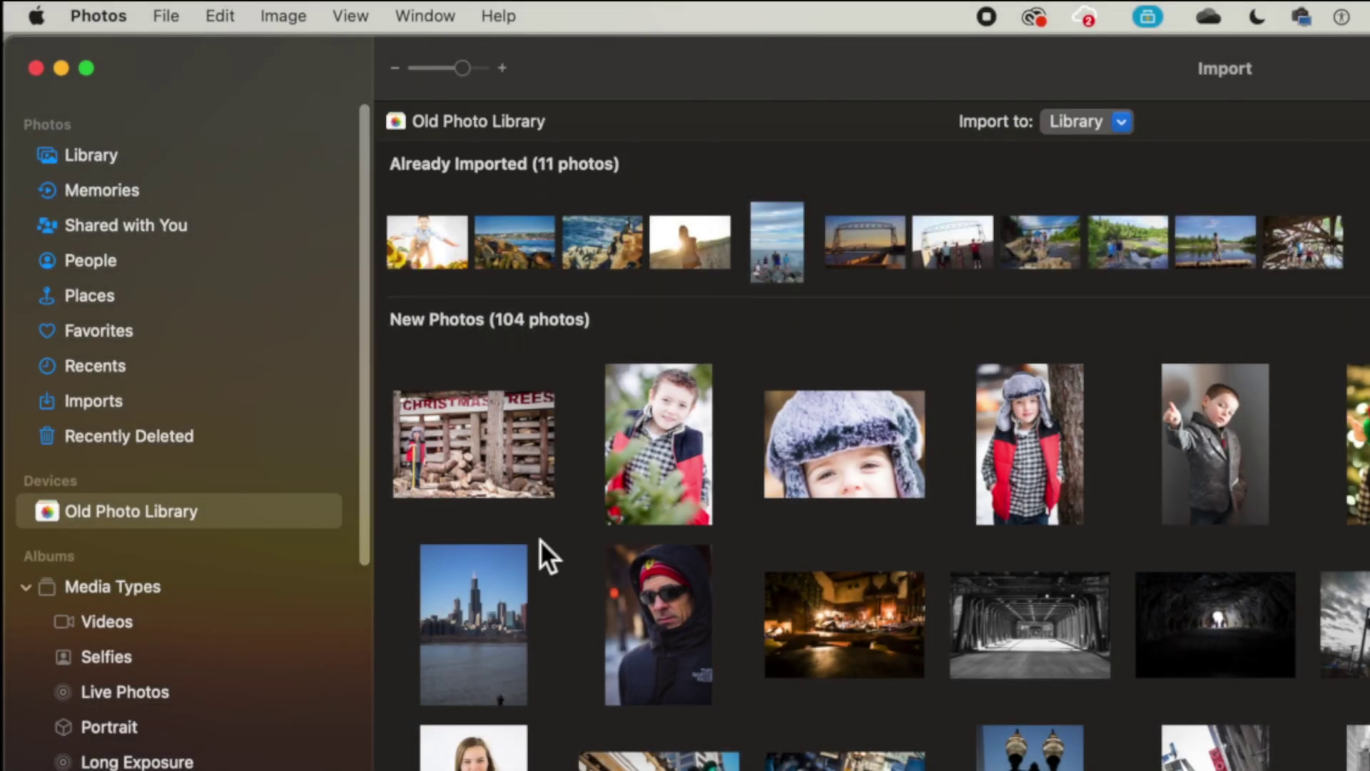
# Look through the new photos in Old Photo Library, trying out the selection of a single portrait for import
pyautogui.scroll(-3, 541, 539)
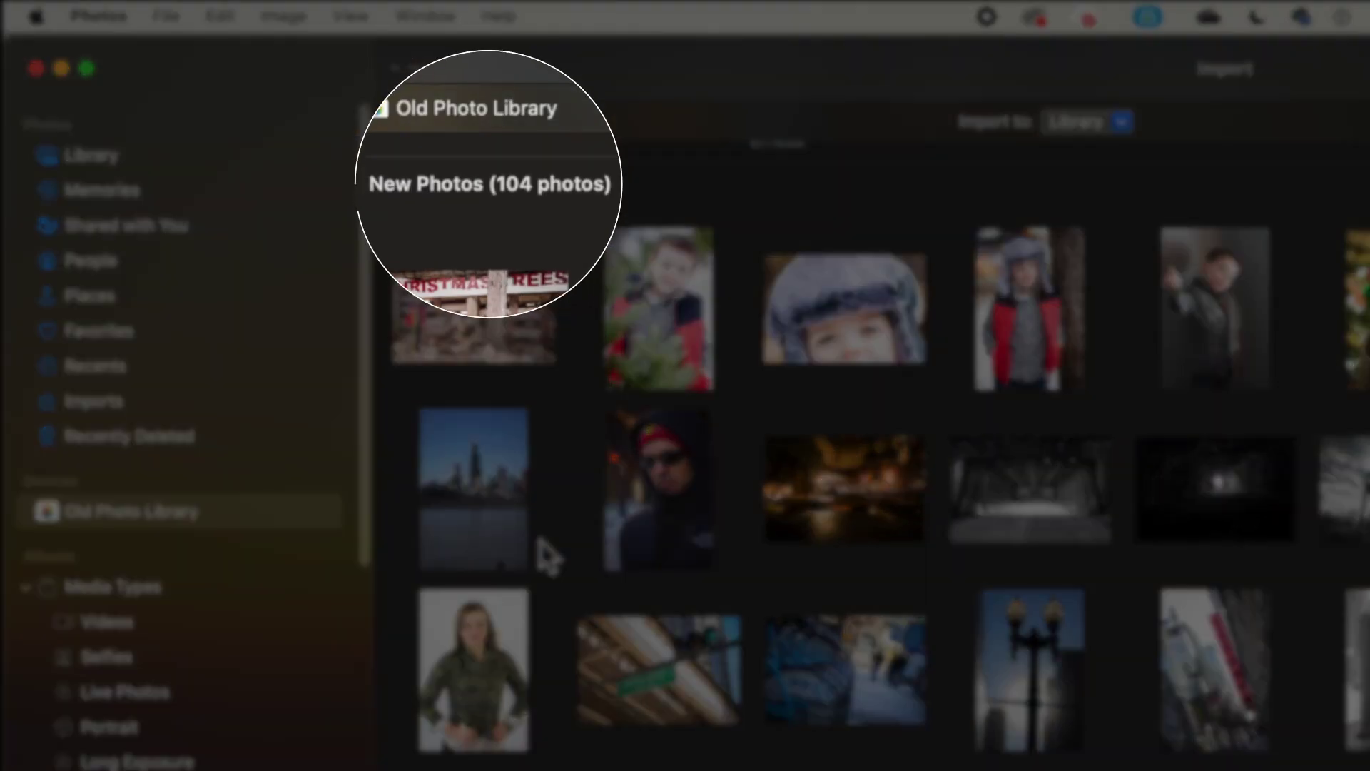
pyautogui.scroll(-20, 544, 555)
pyautogui.scroll(15, 548, 555)
pyautogui.scroll(5, 541, 540)
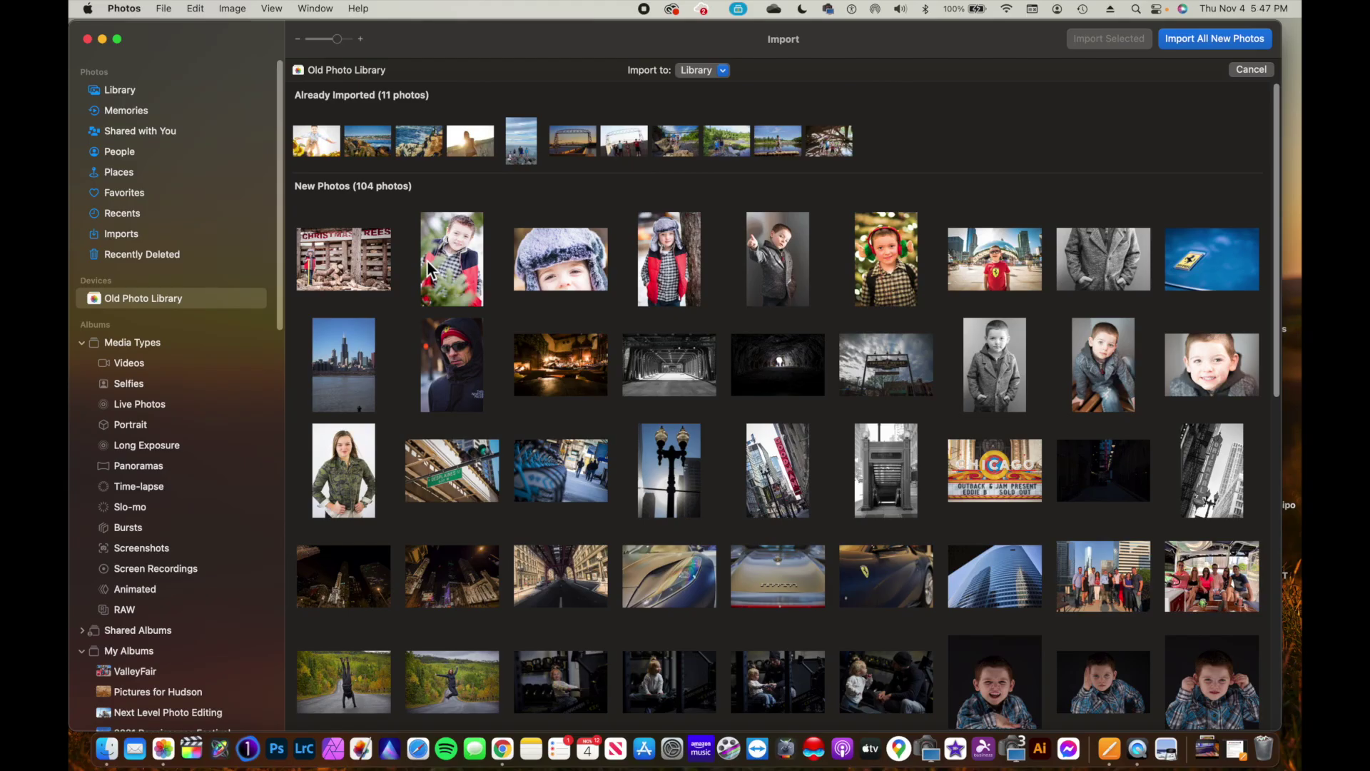
pyautogui.scroll(-10, 428, 269)
pyautogui.click(463, 285)
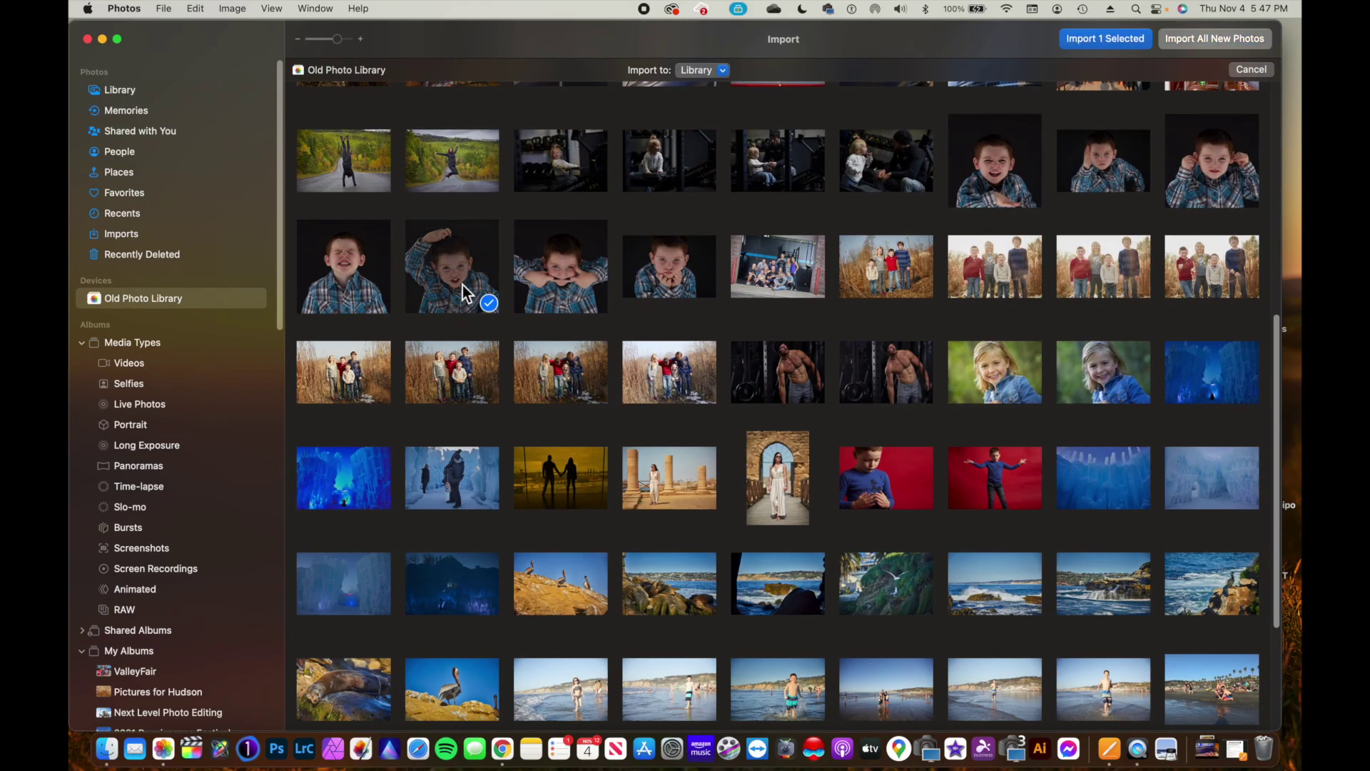
pyautogui.click(462, 284)
pyautogui.scroll(10, 462, 285)
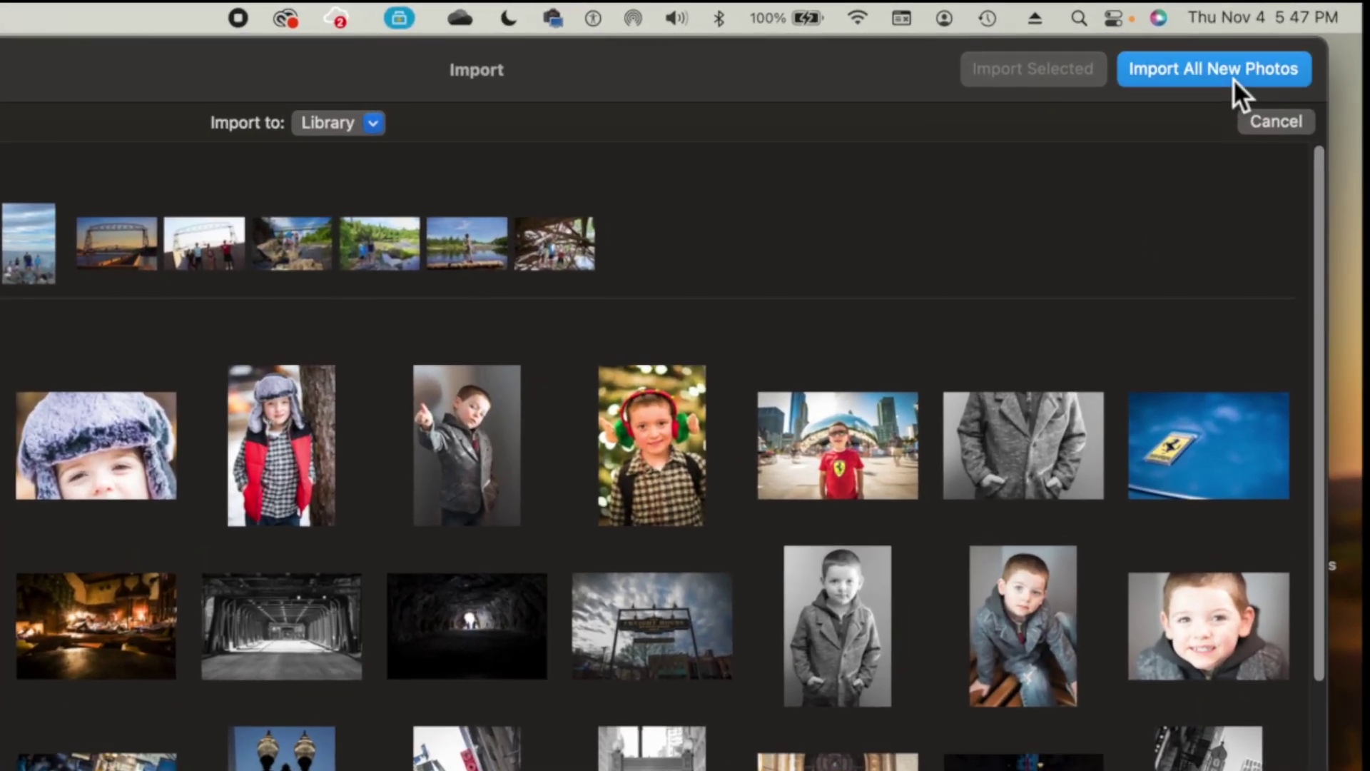
# Import all new photos from Old Photo Library into the current library and look over the imported batch
pyautogui.click(1227, 41)
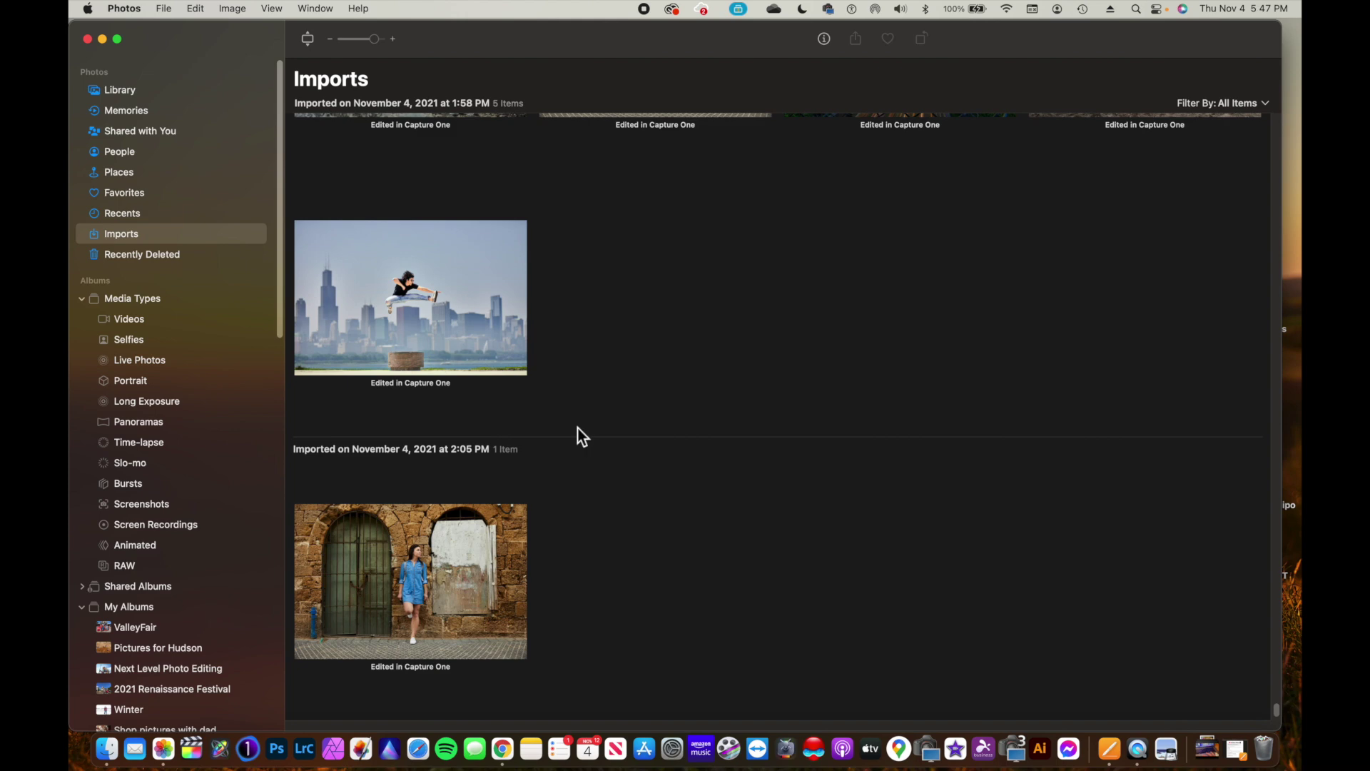
pyautogui.scroll(-15, 577, 427)
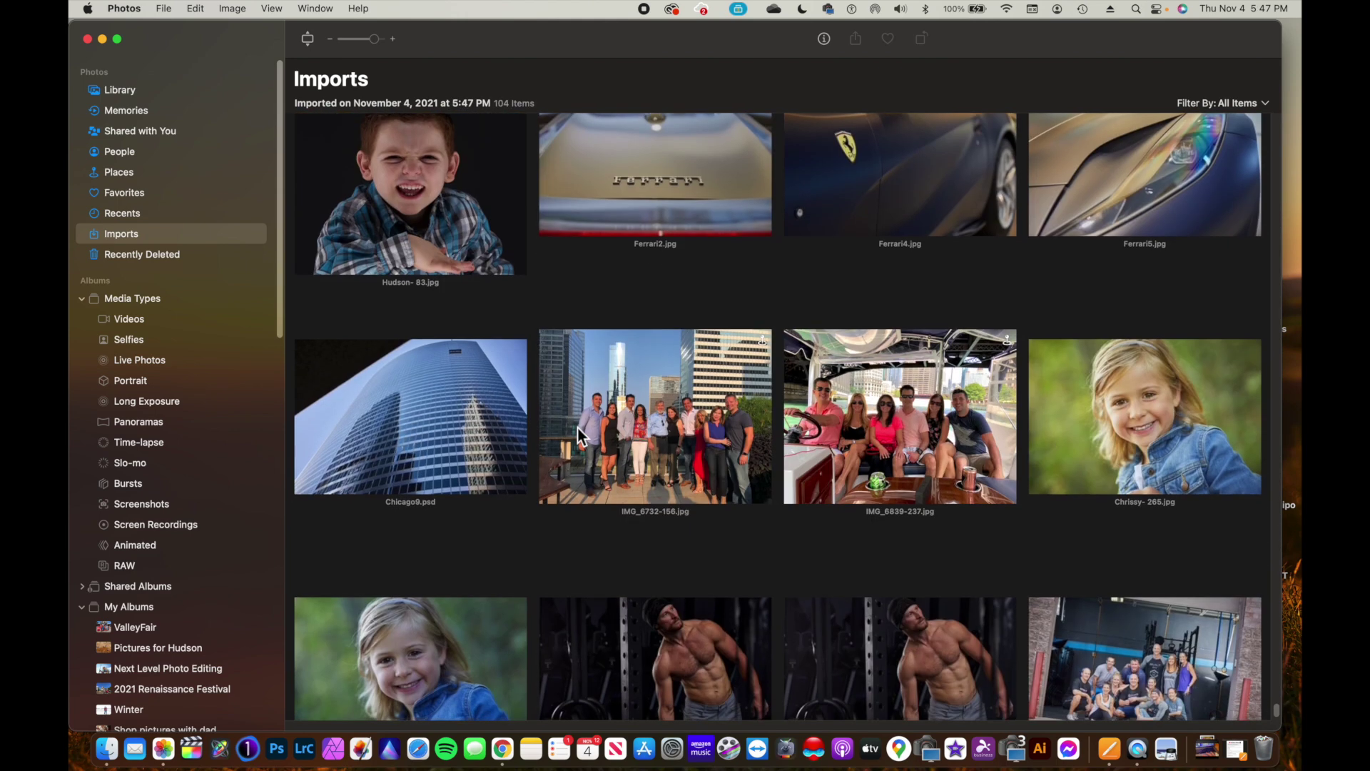
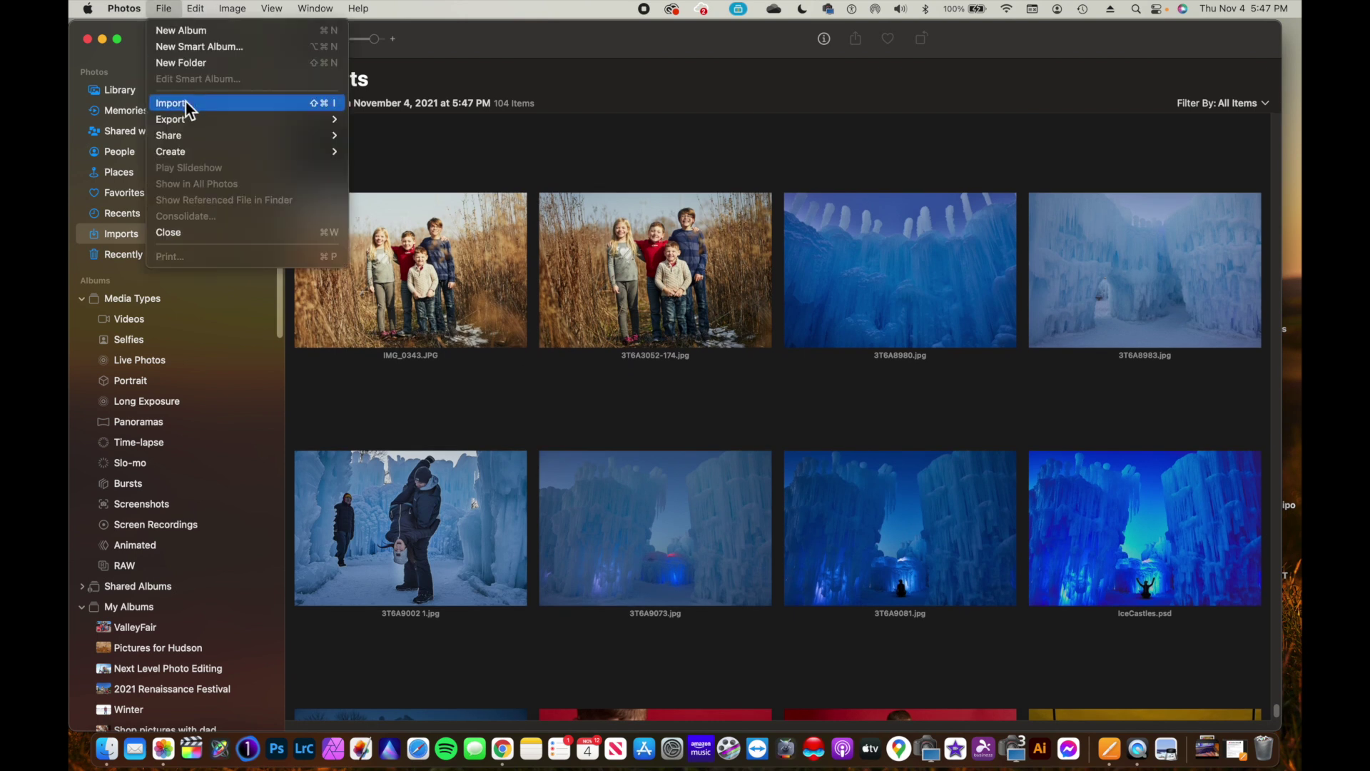
# Run another import from Old Photo Library.photoslibrary in Pictures and bring in all of its remaining new photos
pyautogui.click(188, 105)
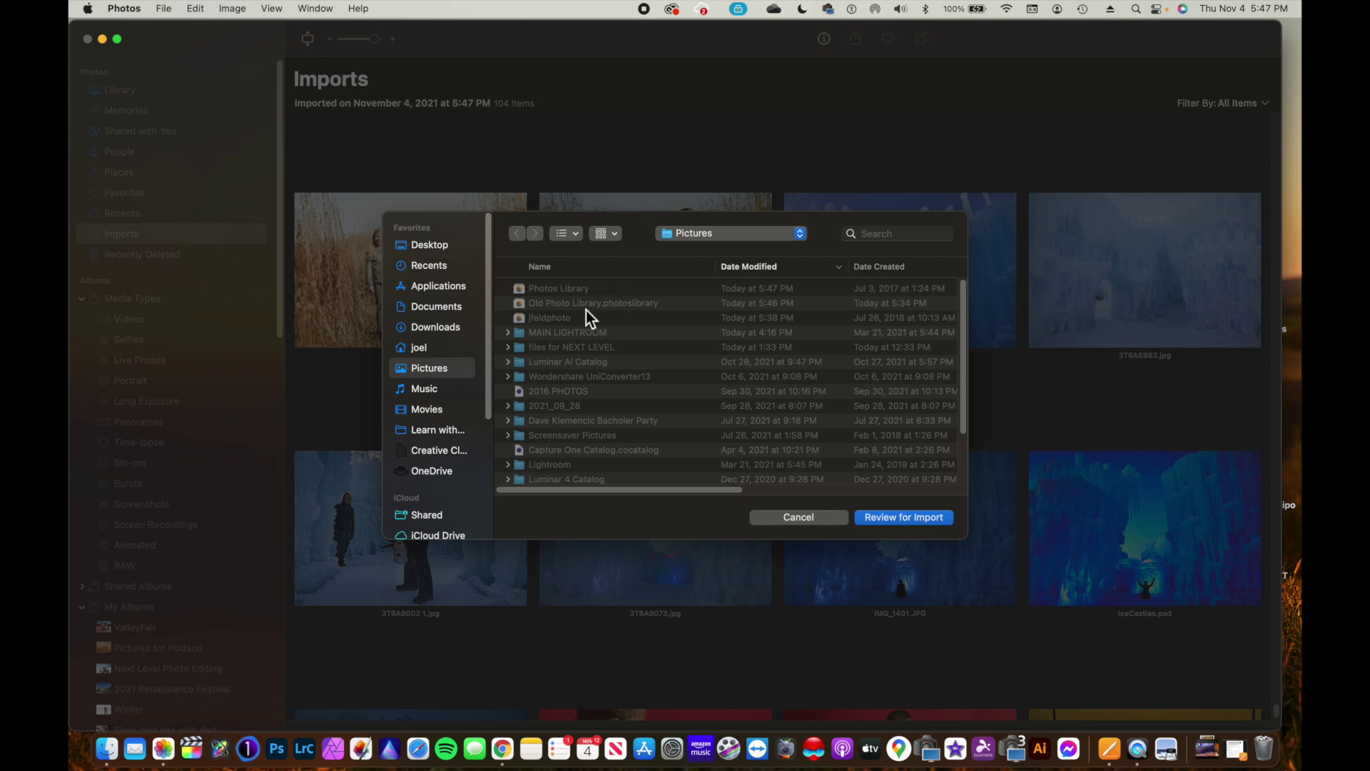
pyautogui.click(585, 308)
pyautogui.click(904, 518)
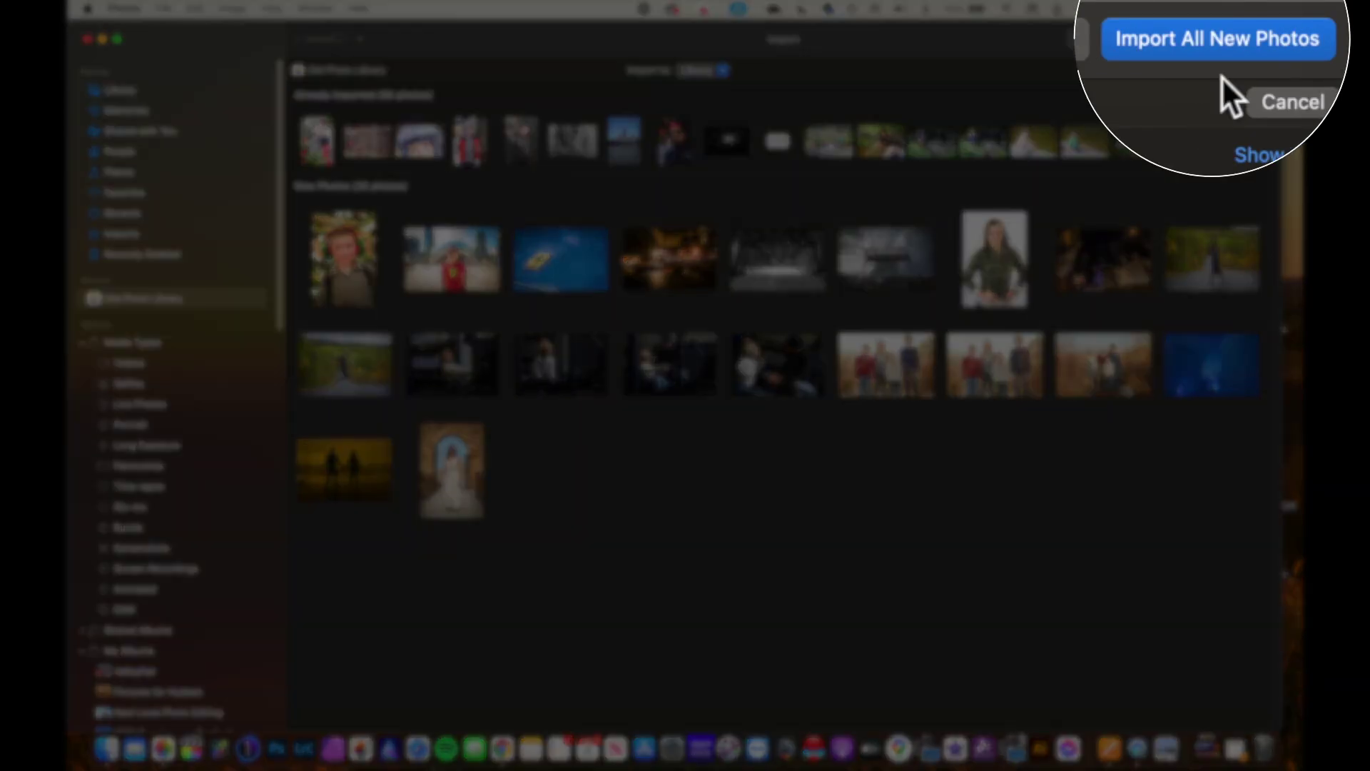
pyautogui.click(1222, 40)
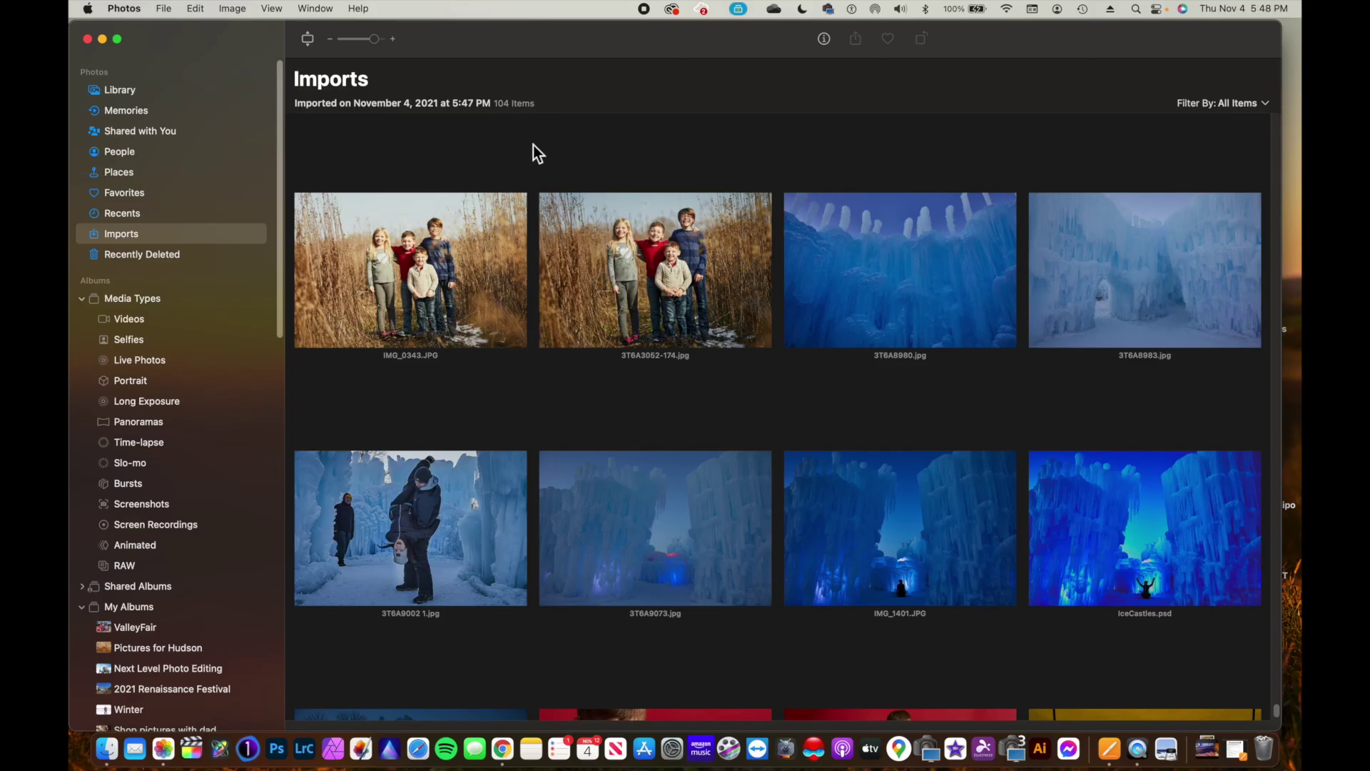
pyautogui.scroll(-20, 559, 279)
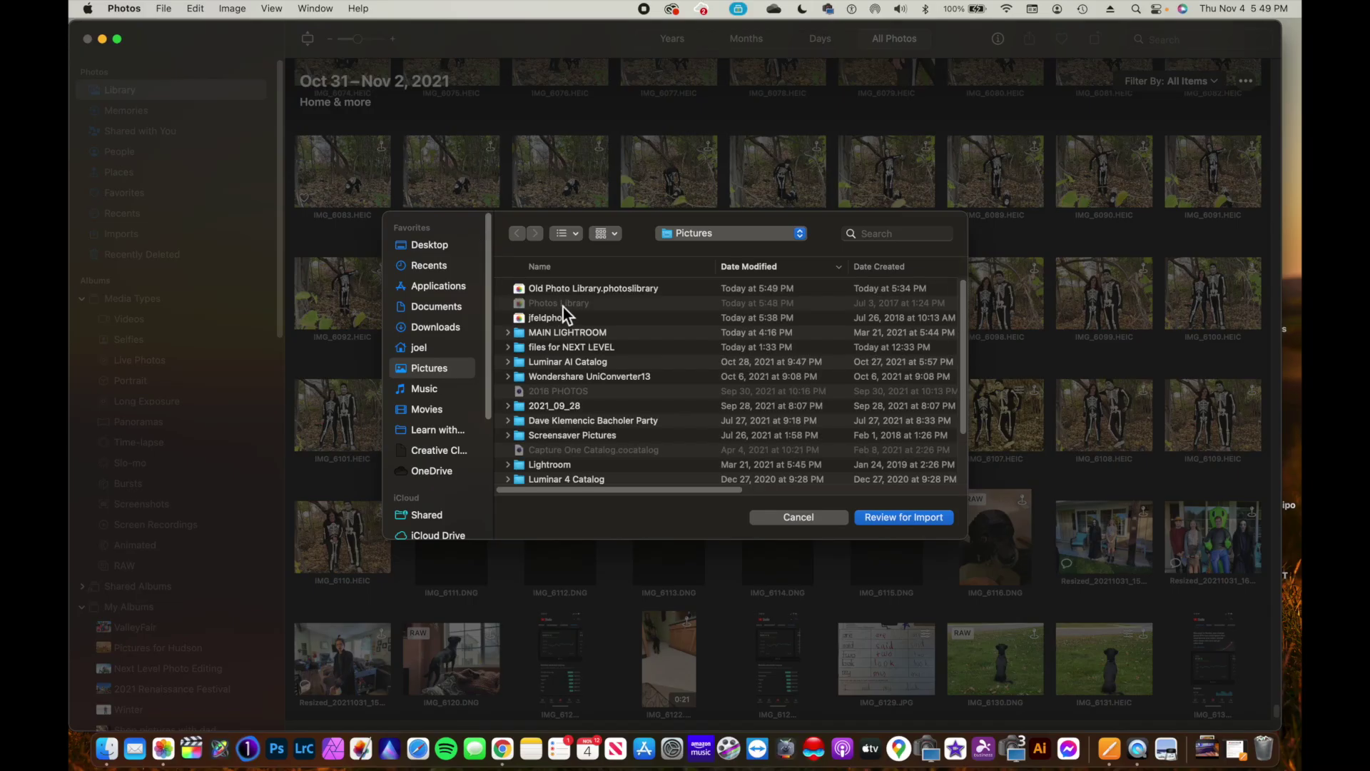
# Import only the portrait of the boy with earmuffs from Old Photo Library.photoslibrary, and find its earlier copy in Imports
pyautogui.click(570, 291)
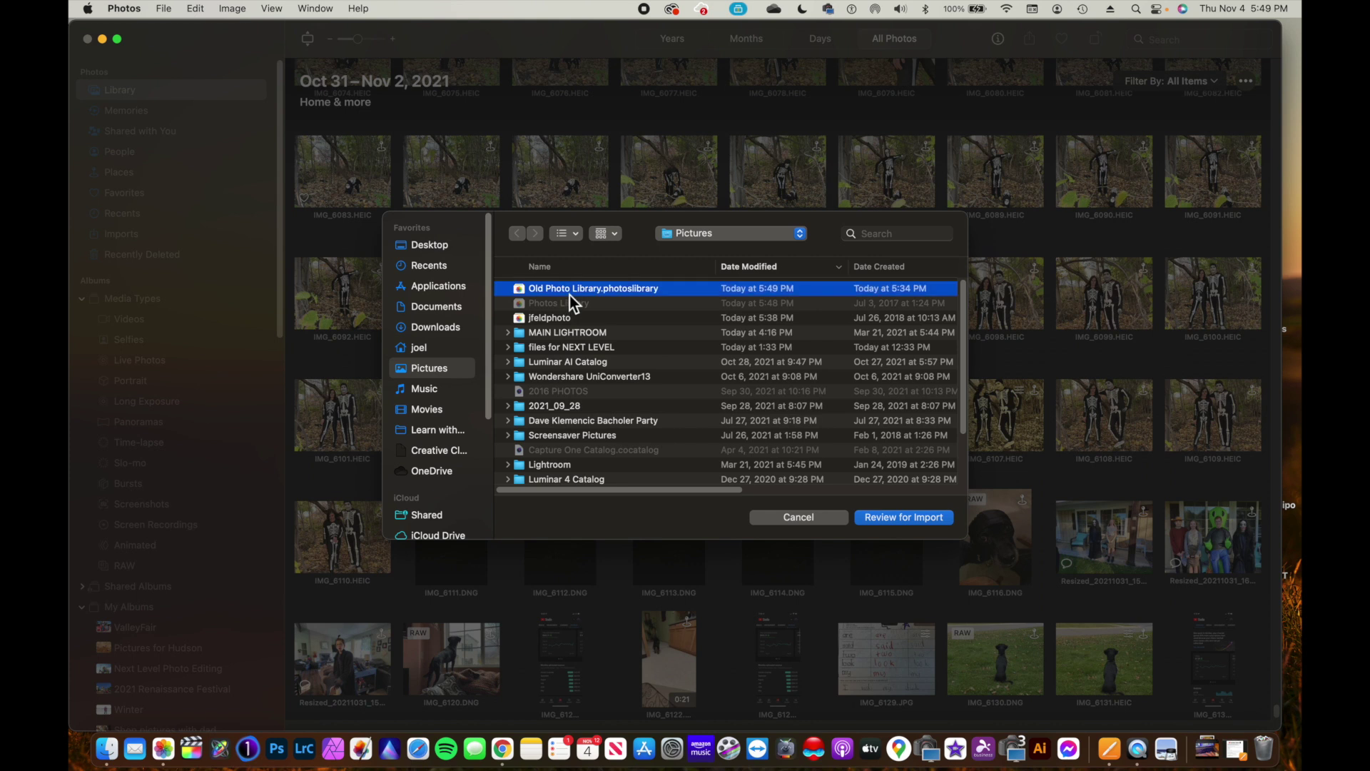
pyautogui.click(917, 518)
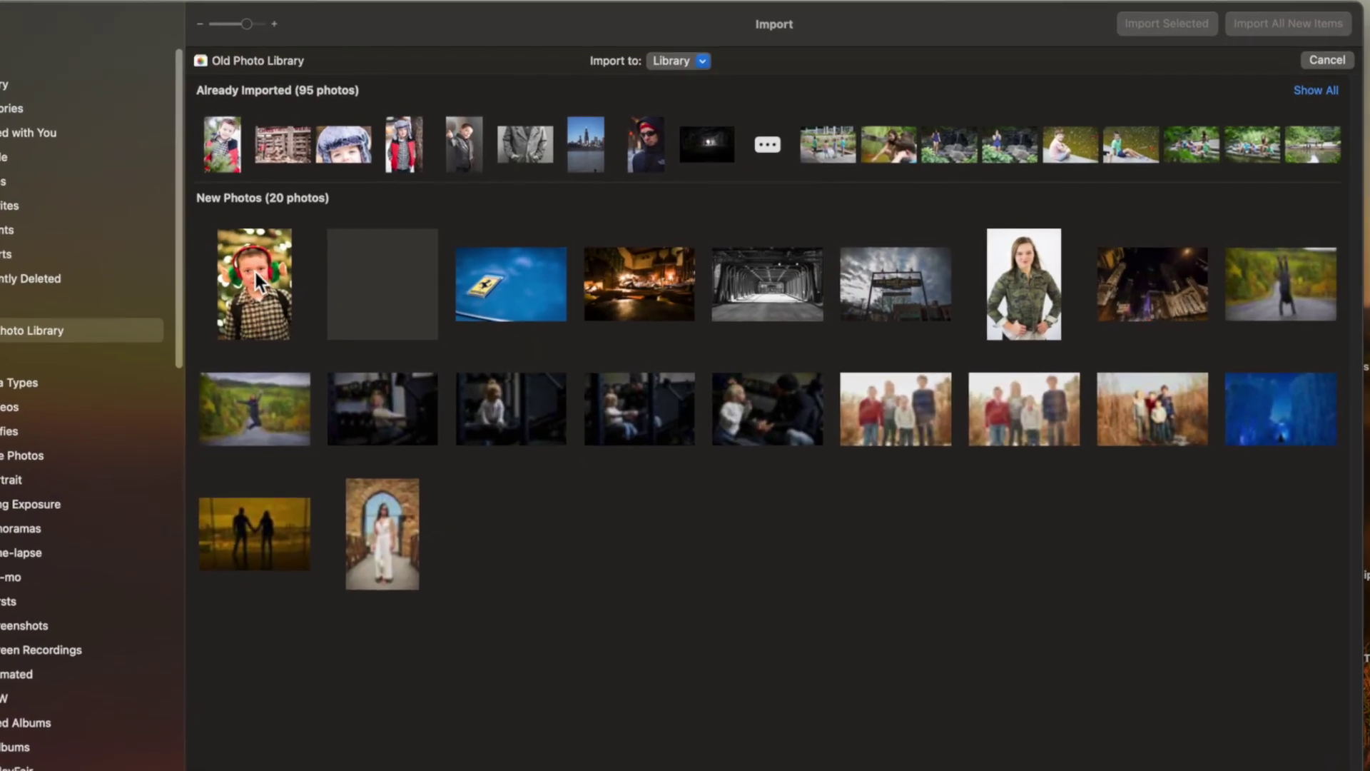
pyautogui.click(338, 256)
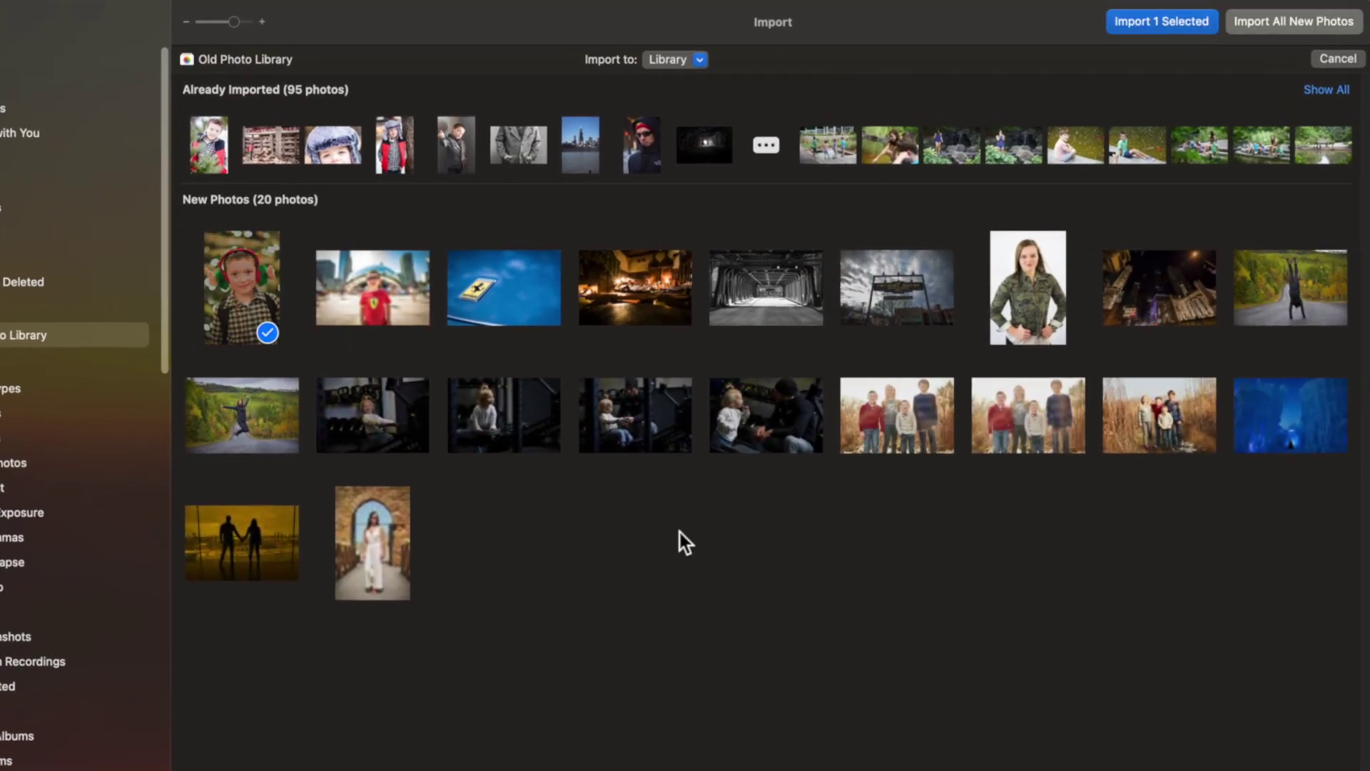
pyautogui.click(1183, 20)
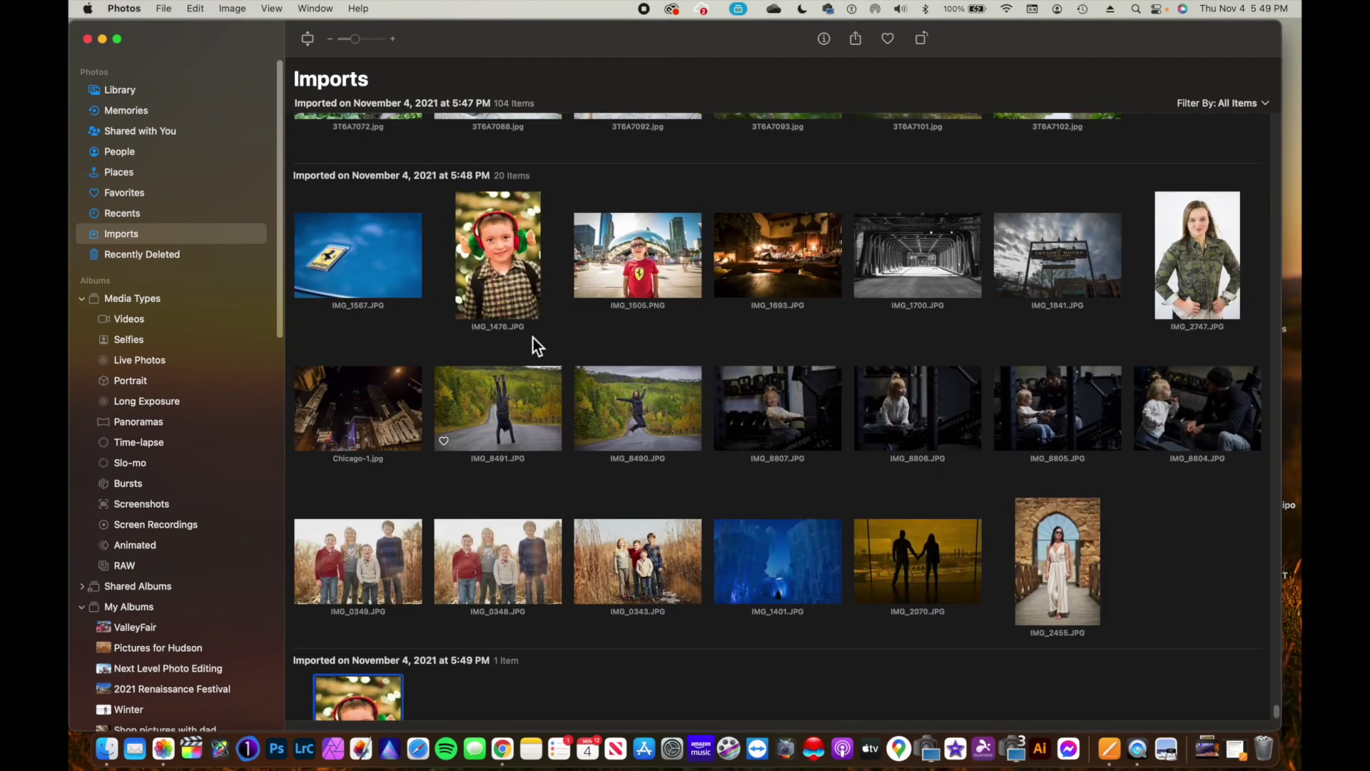
pyautogui.scroll(2, 514, 314)
pyautogui.click(490, 286)
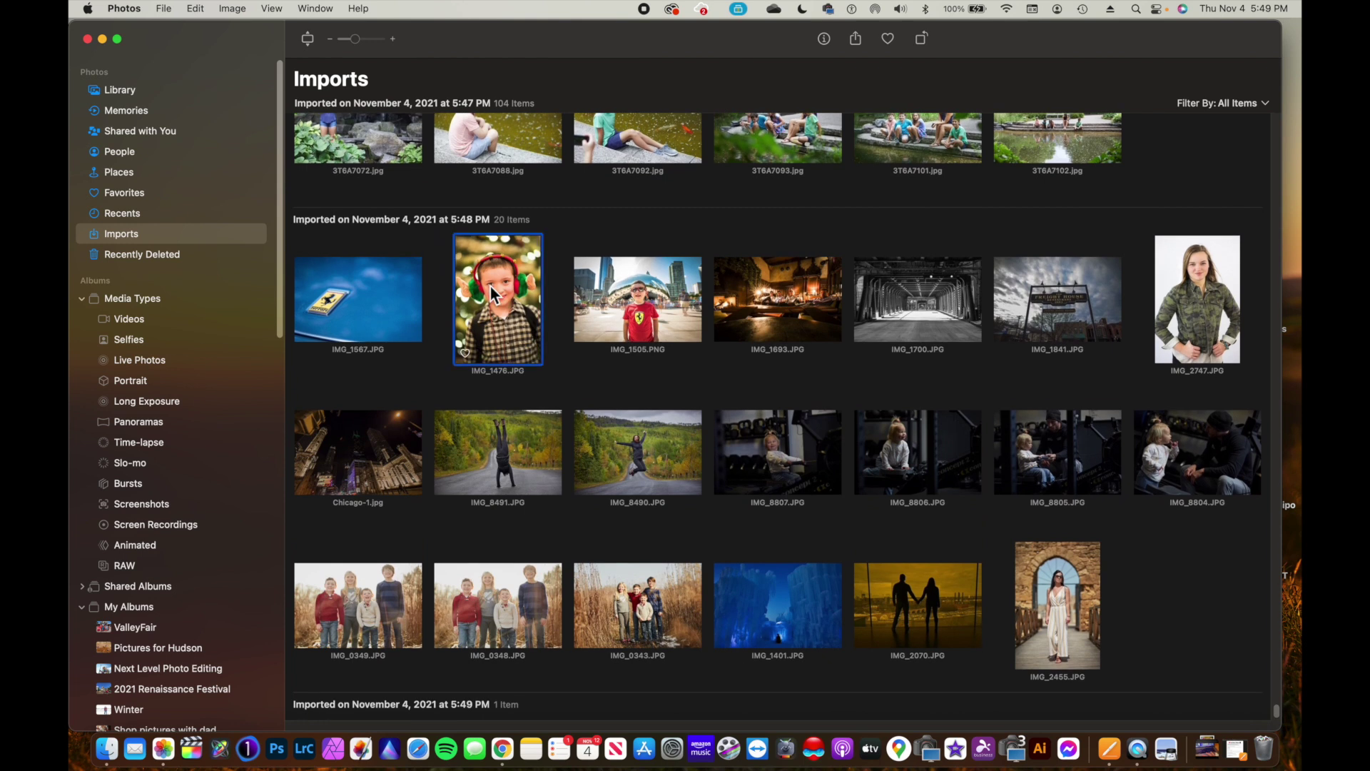
# Start a fresh import from Old Photo Library.photoslibrary in Pictures and load its photos for review
pyautogui.click(164, 9)
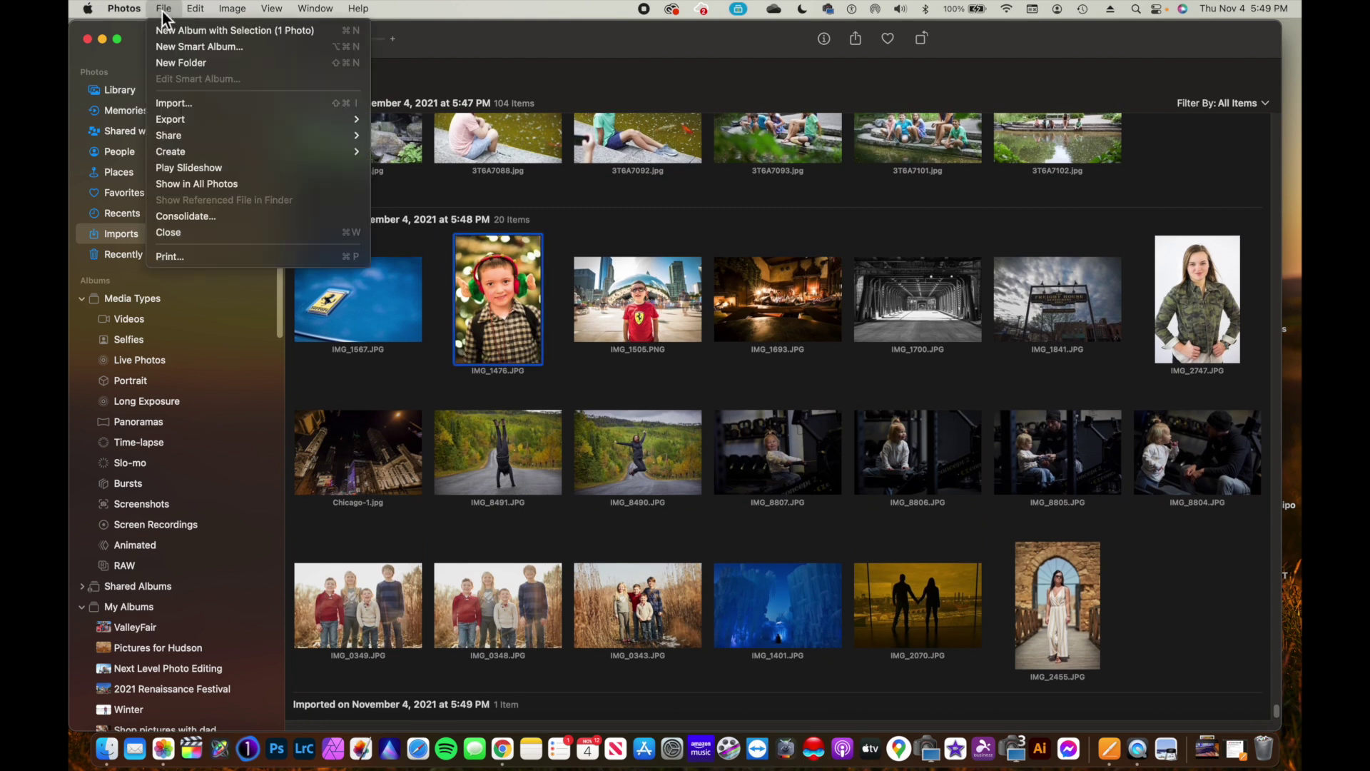
pyautogui.click(206, 103)
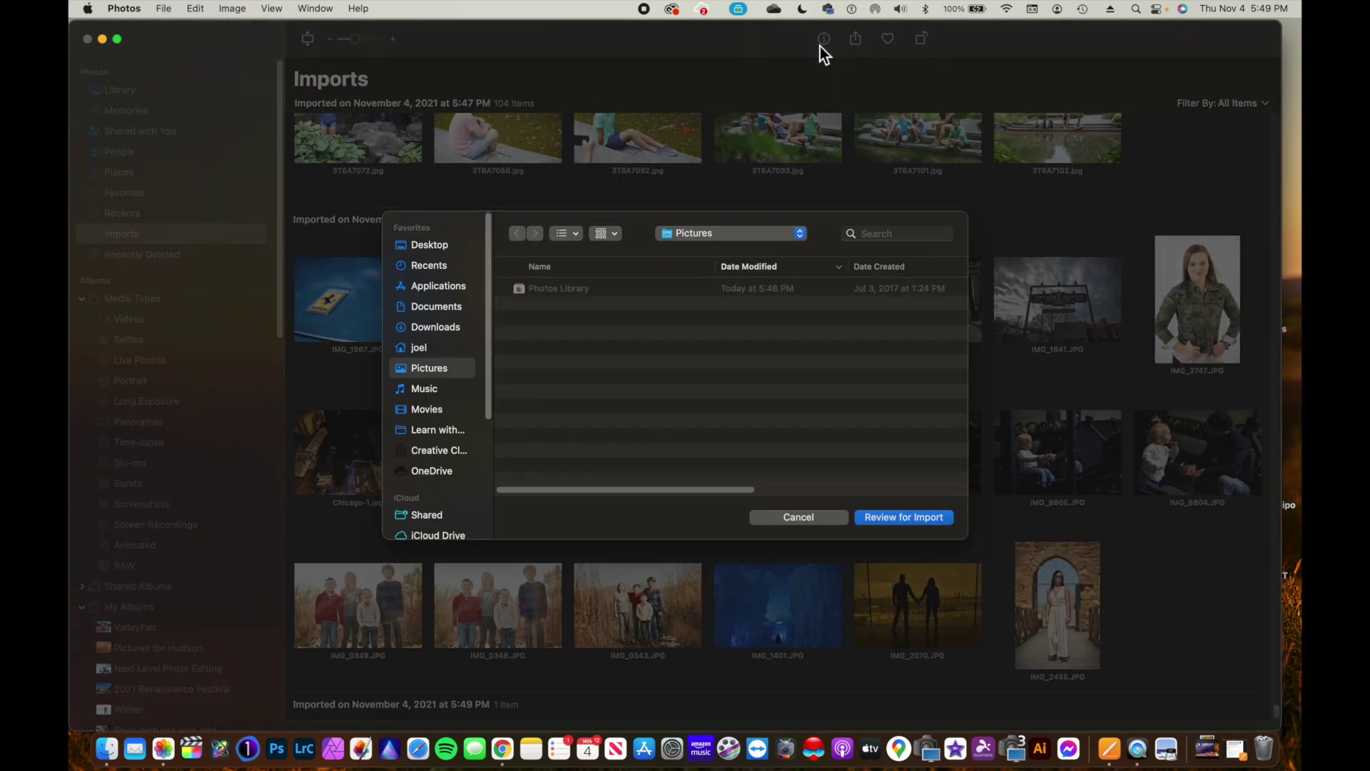
pyautogui.click(583, 303)
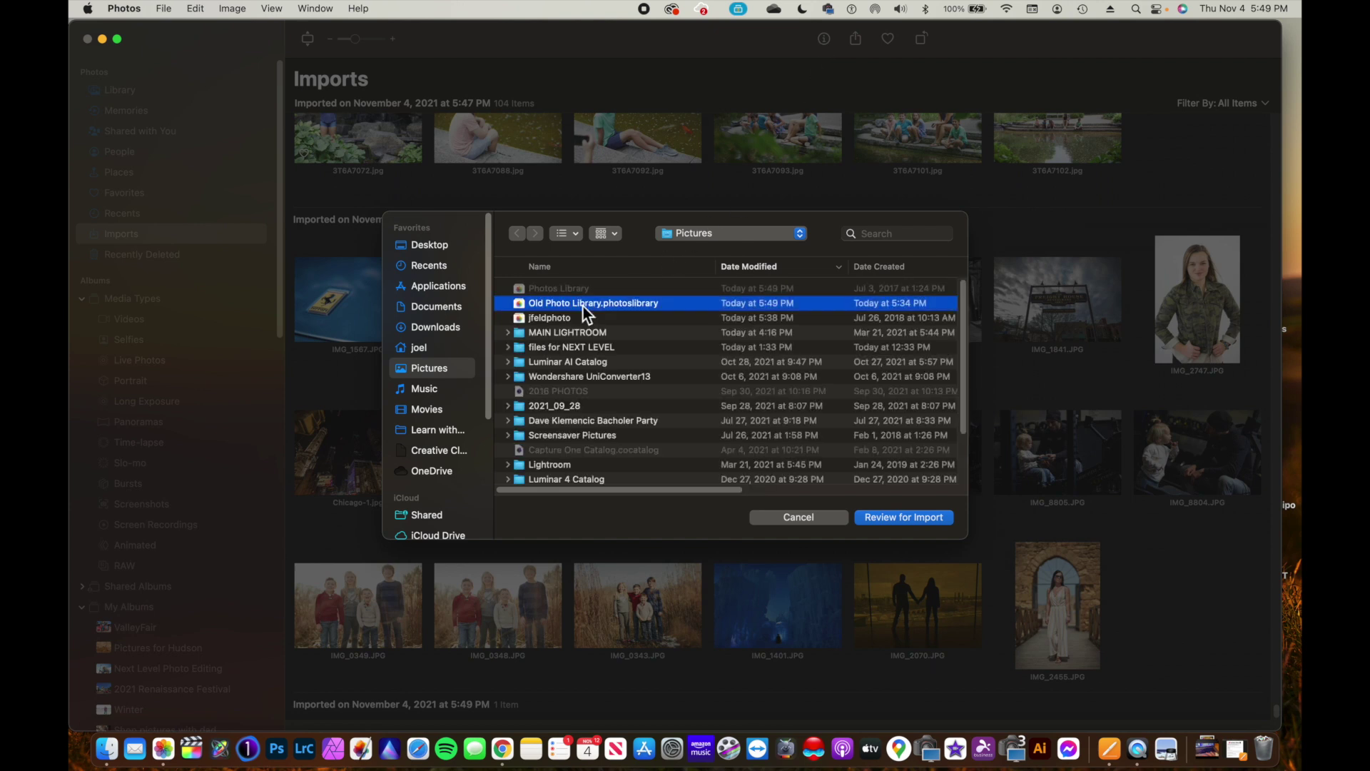
pyautogui.click(917, 517)
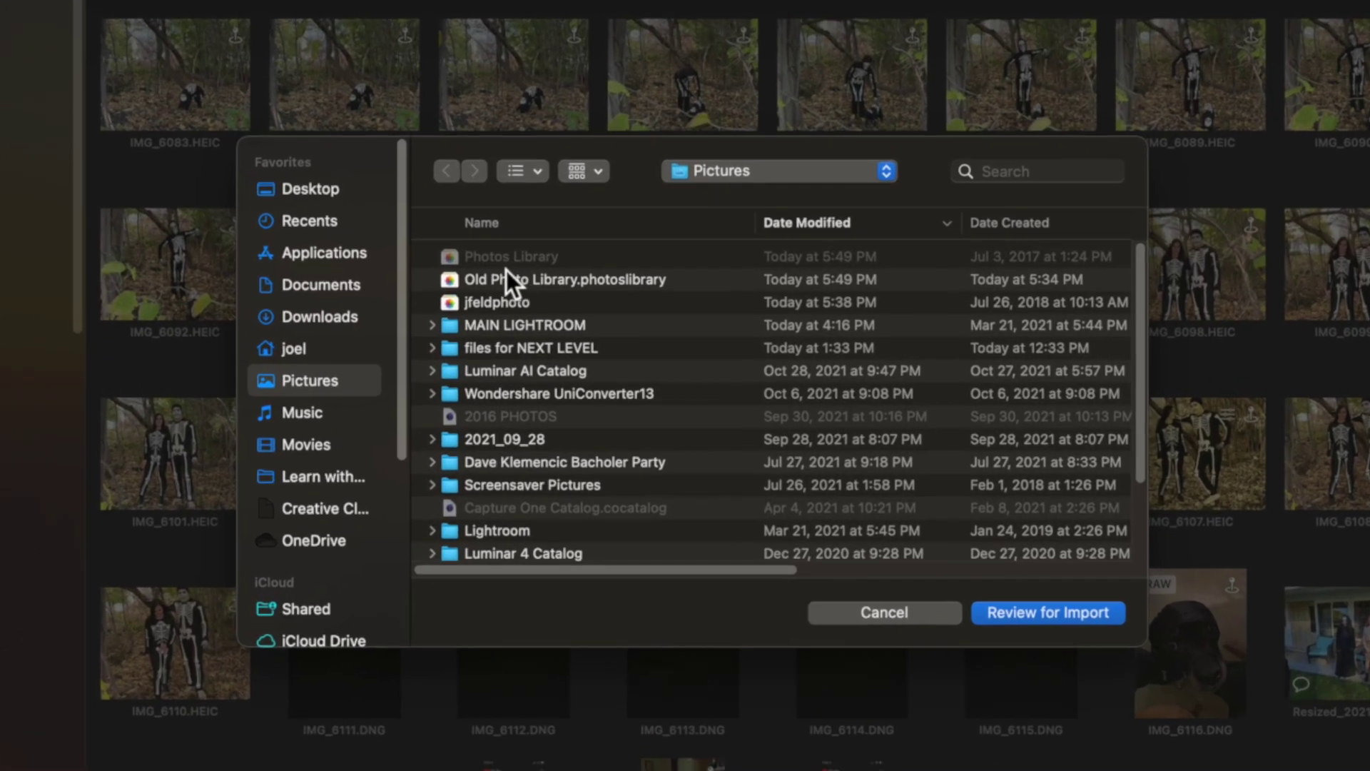
# Import only the last portrait, with the denim jacket and dark background, from the jfeldphoto library and check it in Imports
pyautogui.click(477, 305)
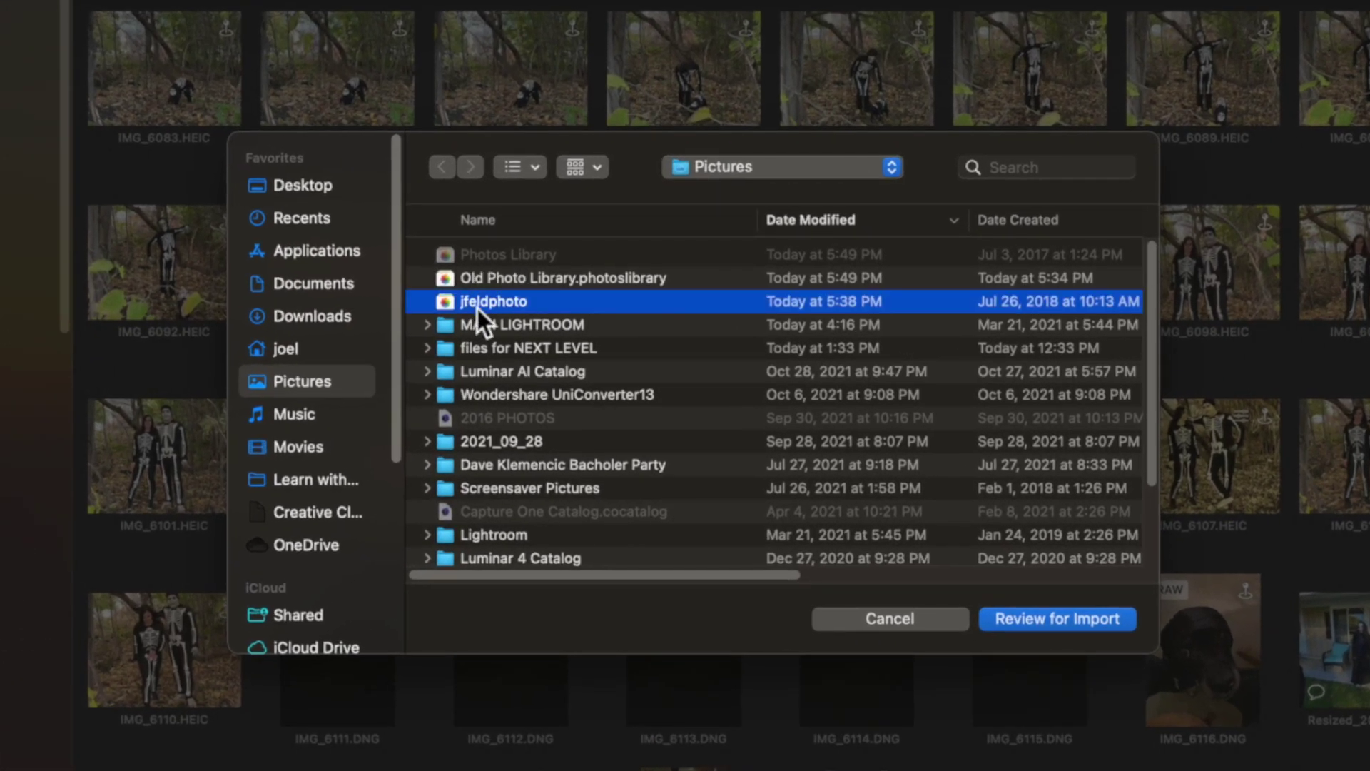
pyautogui.click(1098, 618)
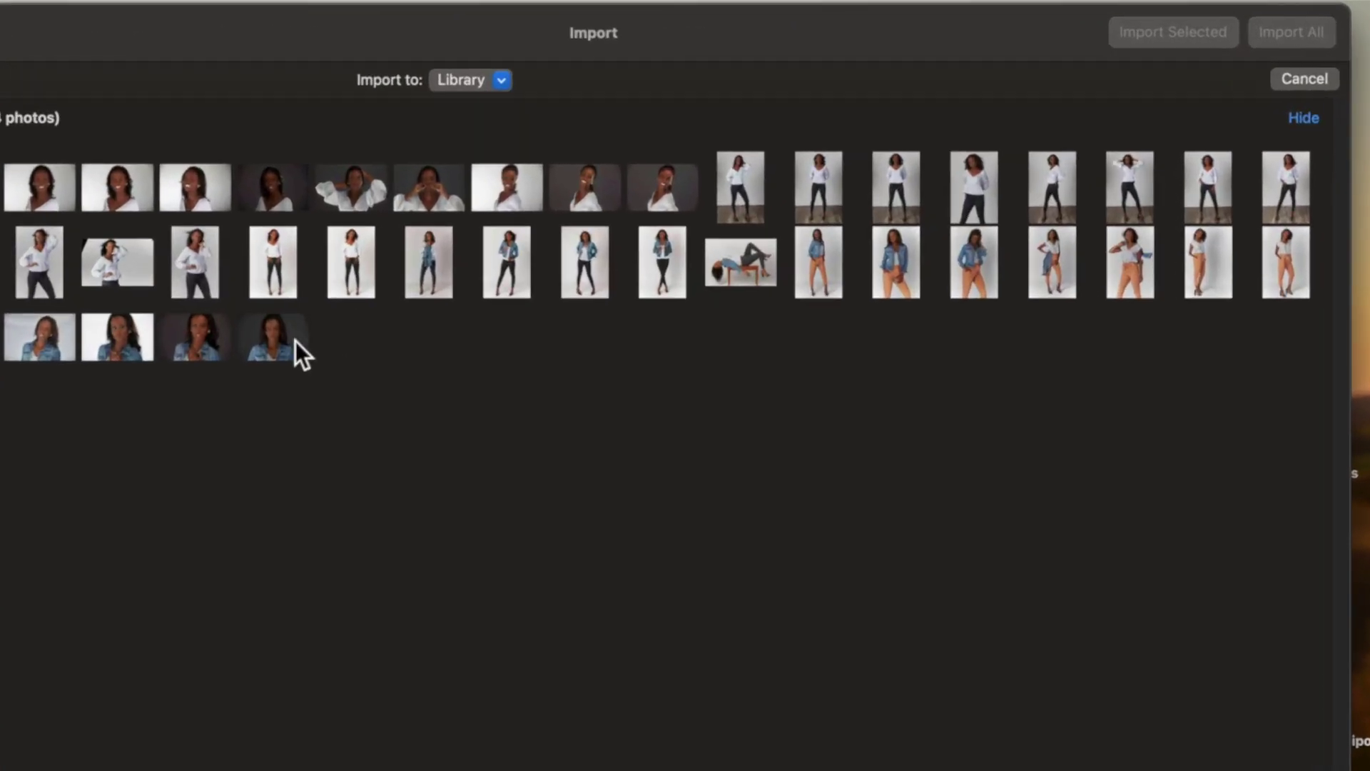
pyautogui.click(584, 253)
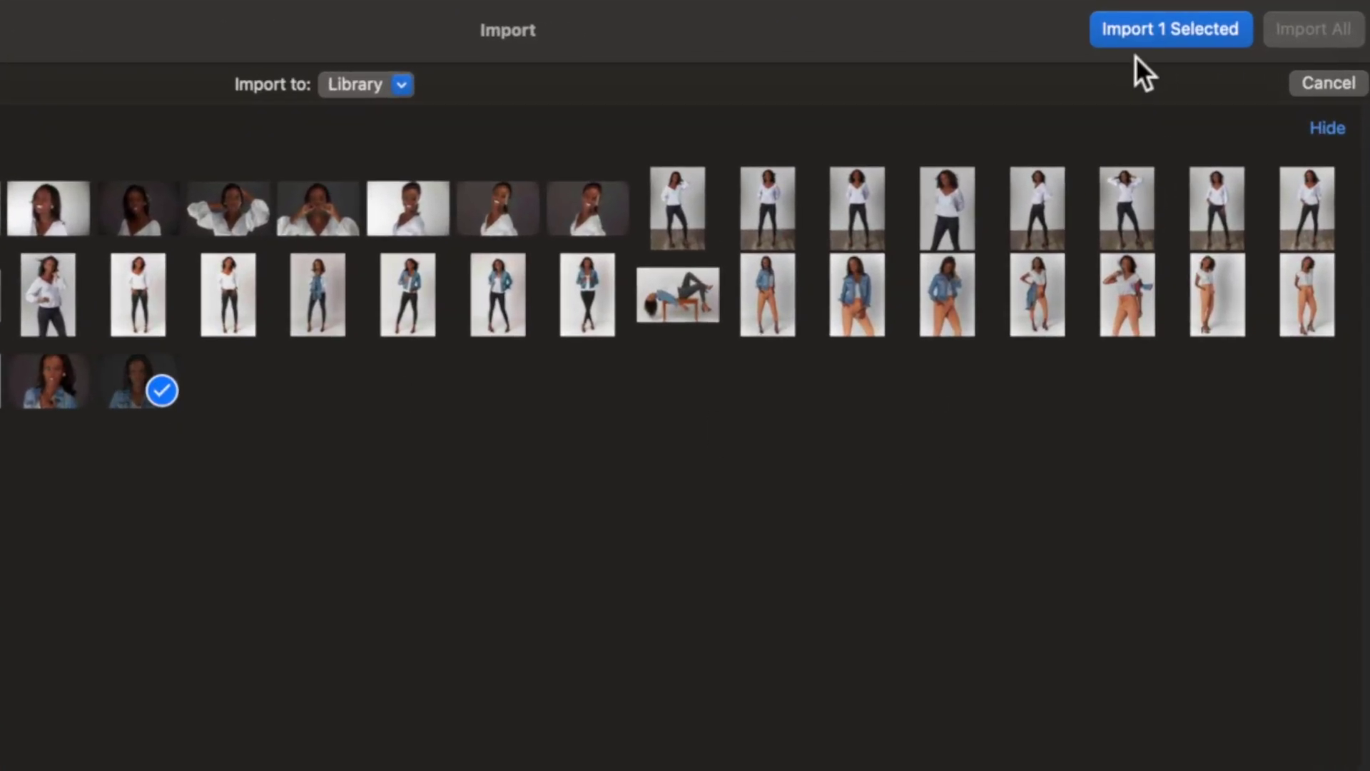
pyautogui.click(1147, 30)
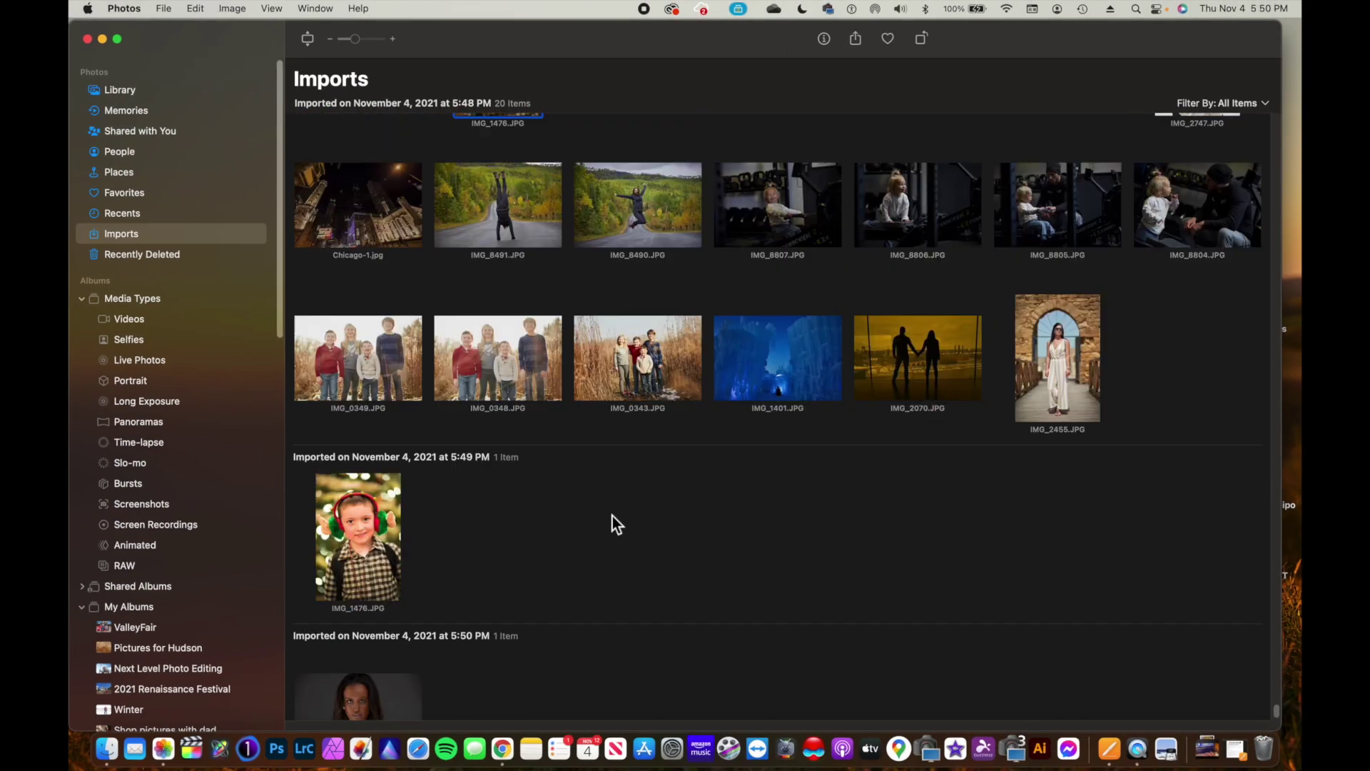
pyautogui.scroll(-2, 614, 523)
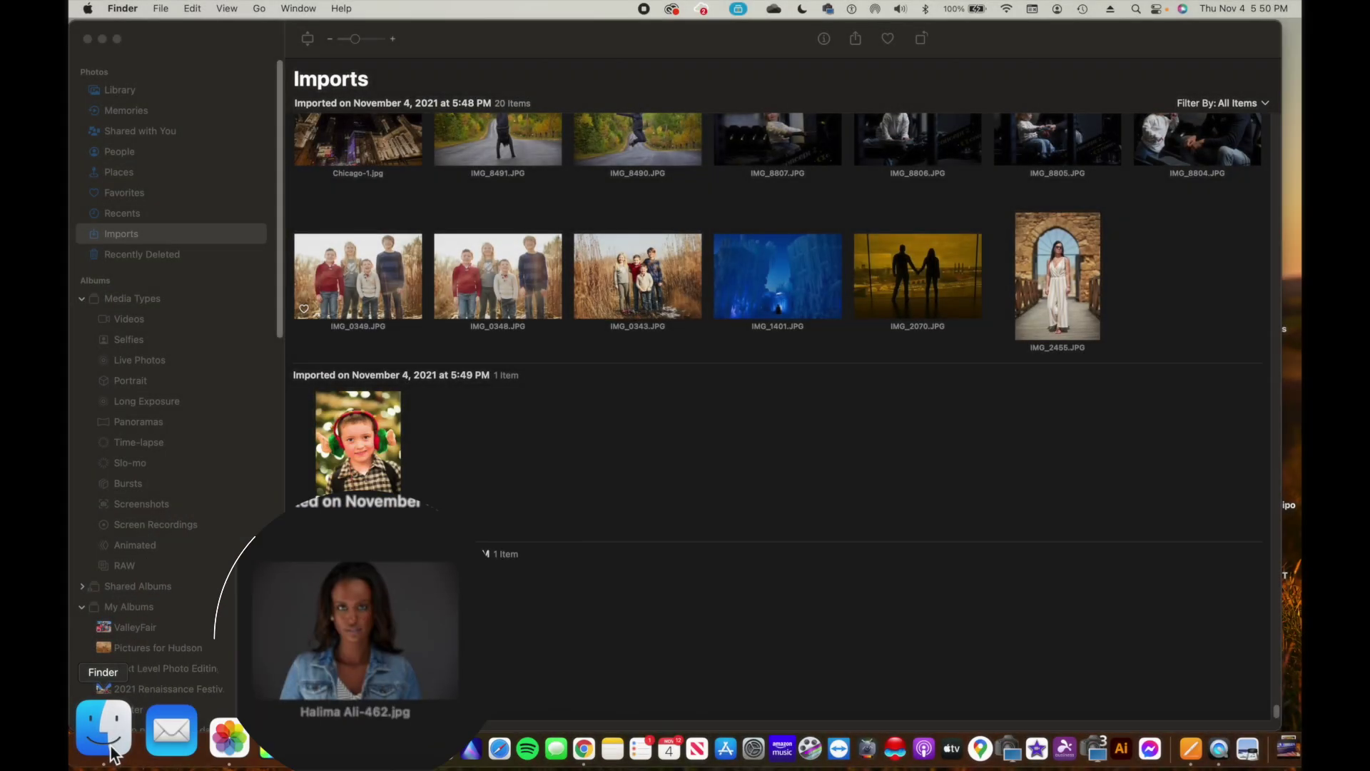
# Switch to Finder and open the Screensaver Pictures folder inside Pictures
pyautogui.click(106, 748)
pyautogui.click(332, 440)
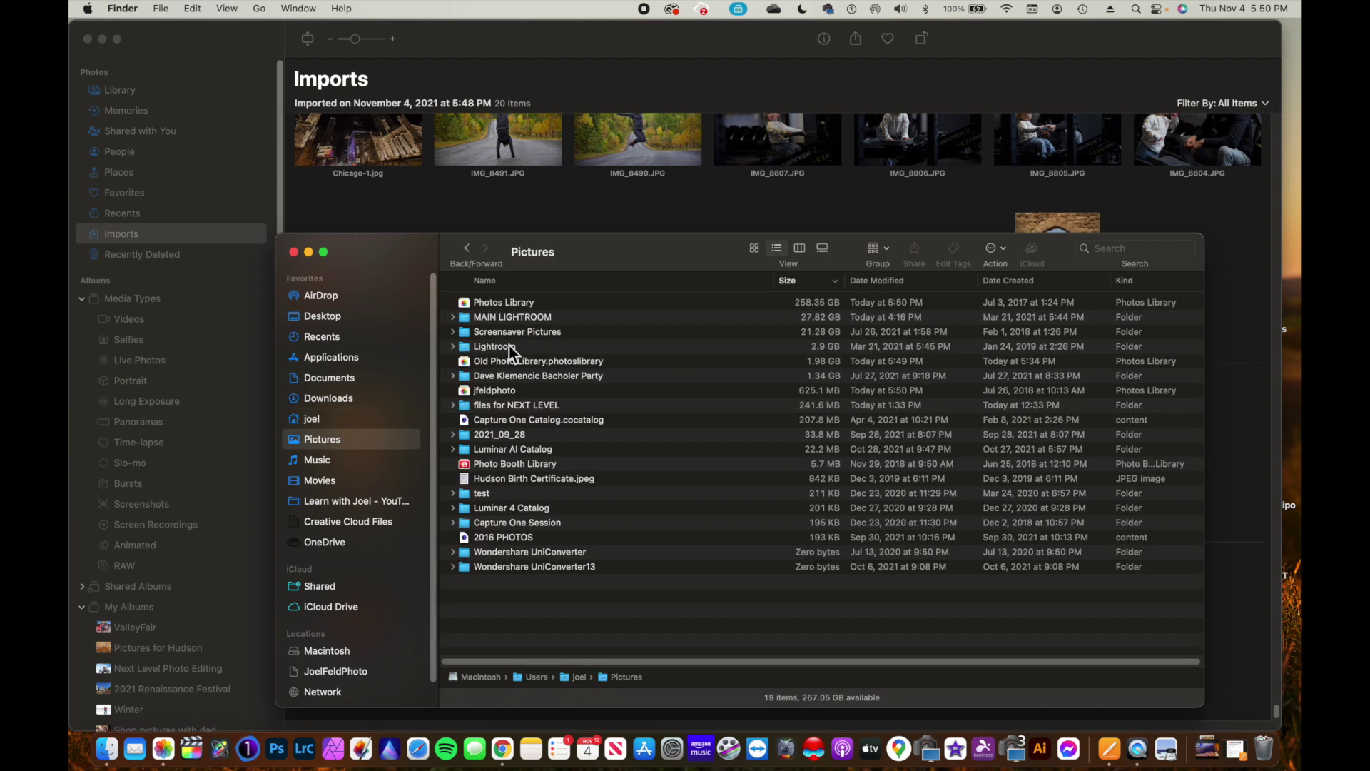
pyautogui.doubleClick(518, 332)
# Bring the flag photo 3T6A1924.jpg from Screensaver Pictures into Photos, but decline importing the duplicate
pyautogui.moveTo(487, 553); pyautogui.dragTo(889, 274)
pyautogui.click(703, 282)
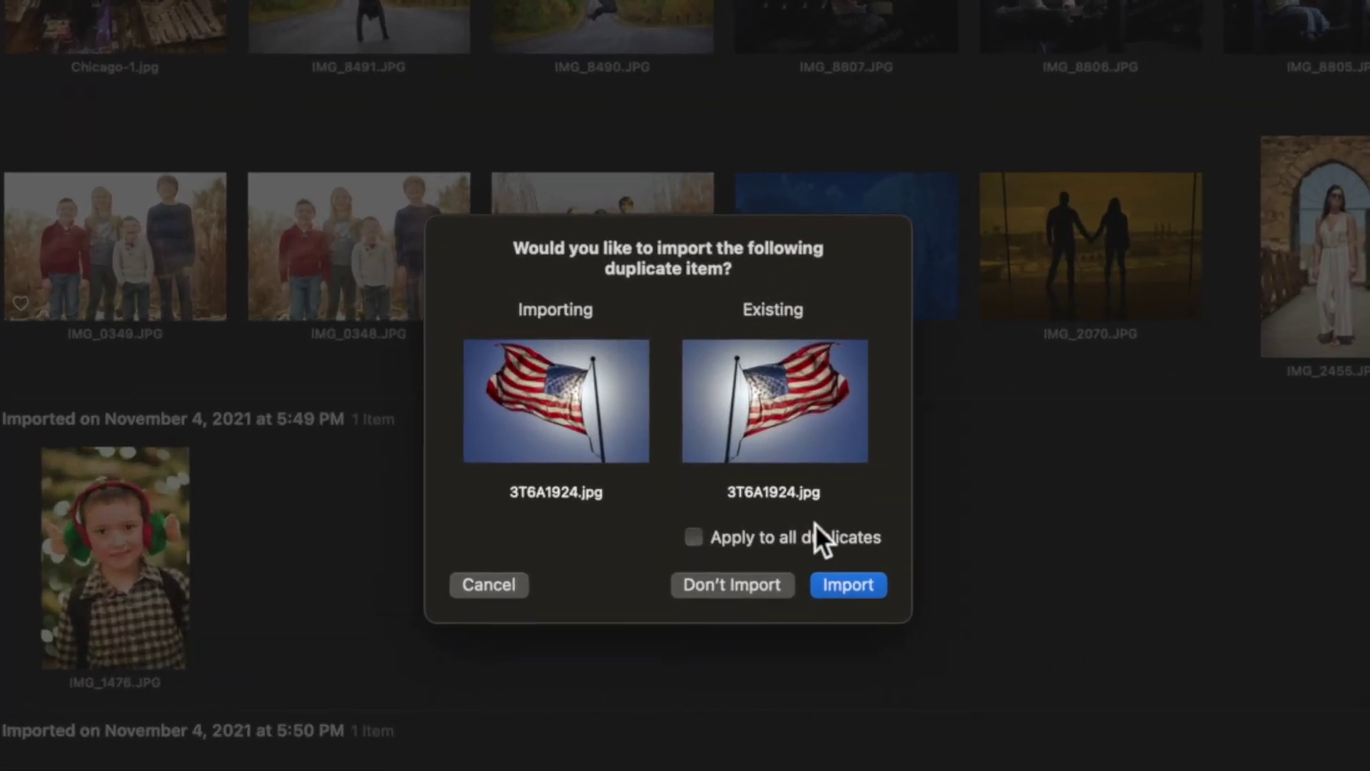
pyautogui.click(758, 582)
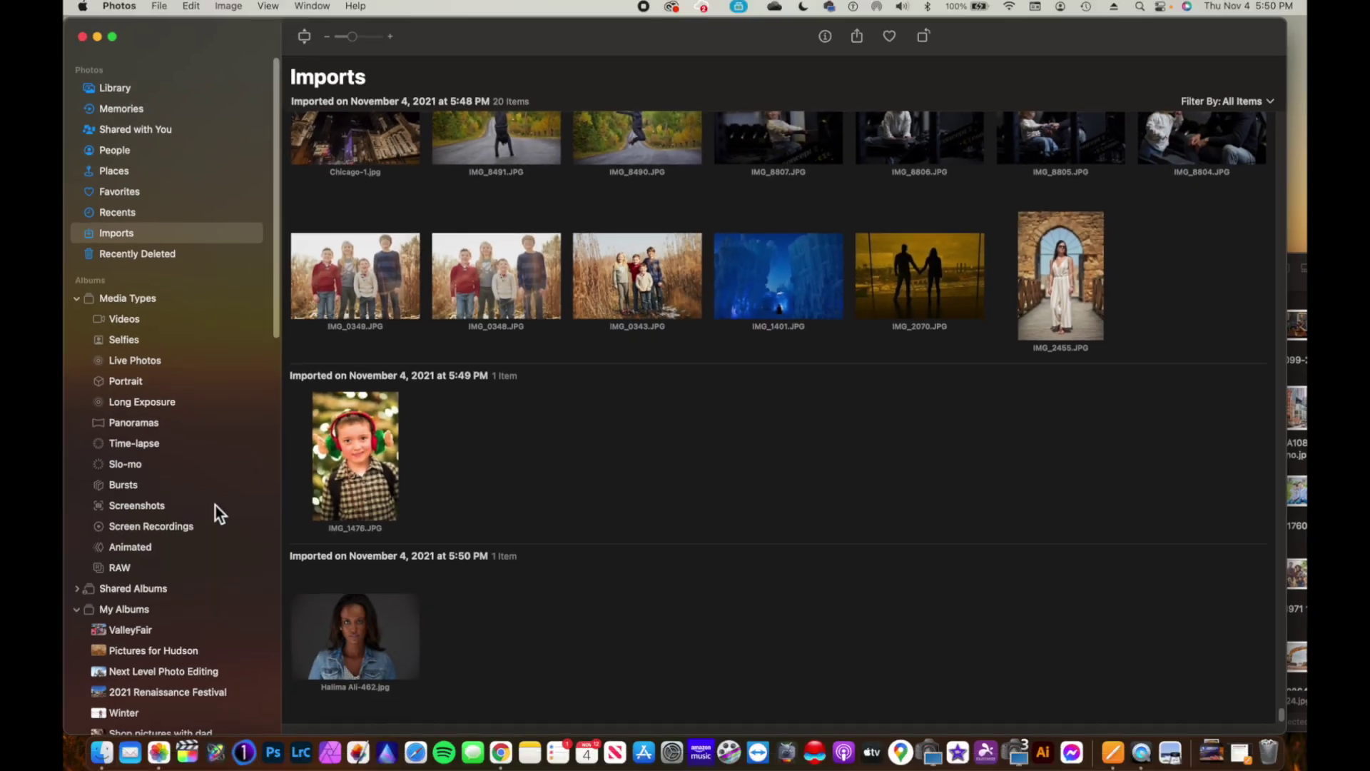
# Bring 3T6A2672 1.jpg from the Screensaver Pictures folder in Finder into Photos and import it despite being a duplicate
pyautogui.click(102, 751)
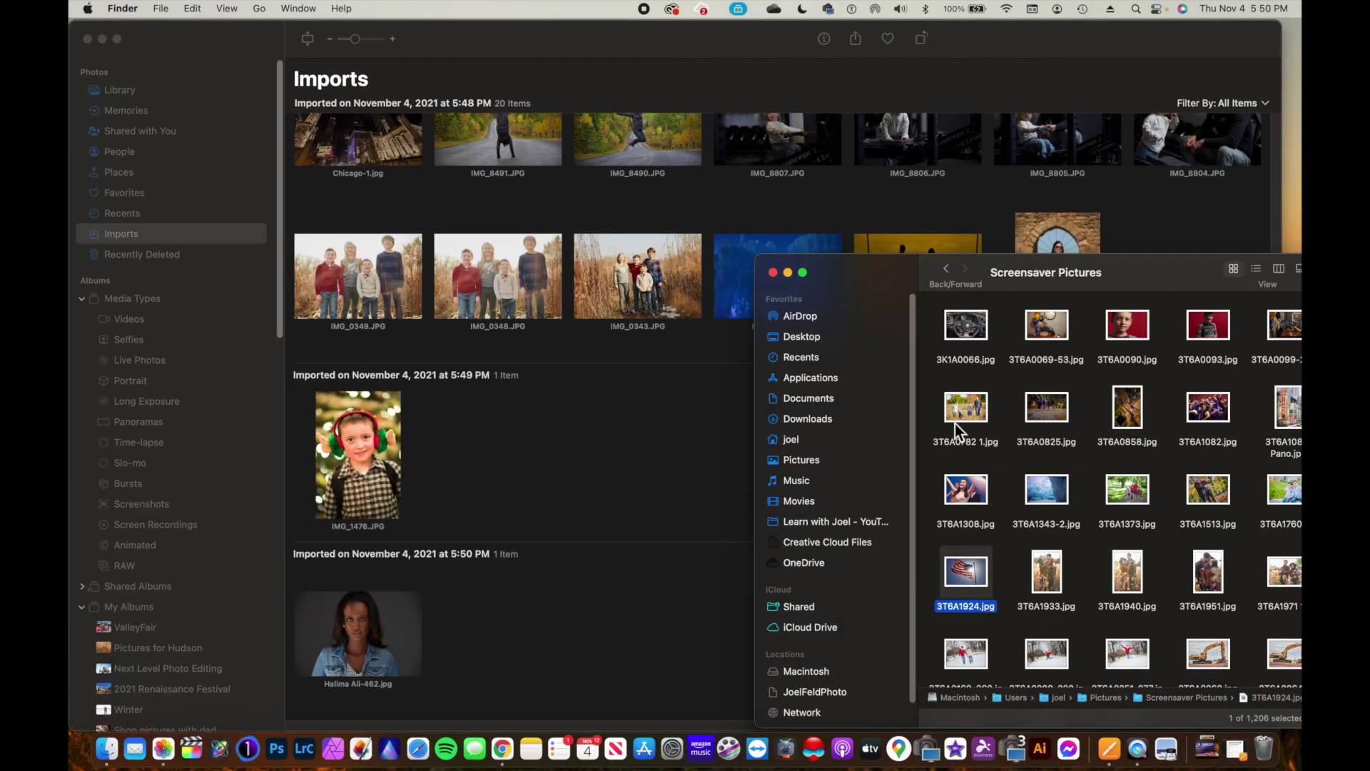
pyautogui.scroll(-5, 1006, 560)
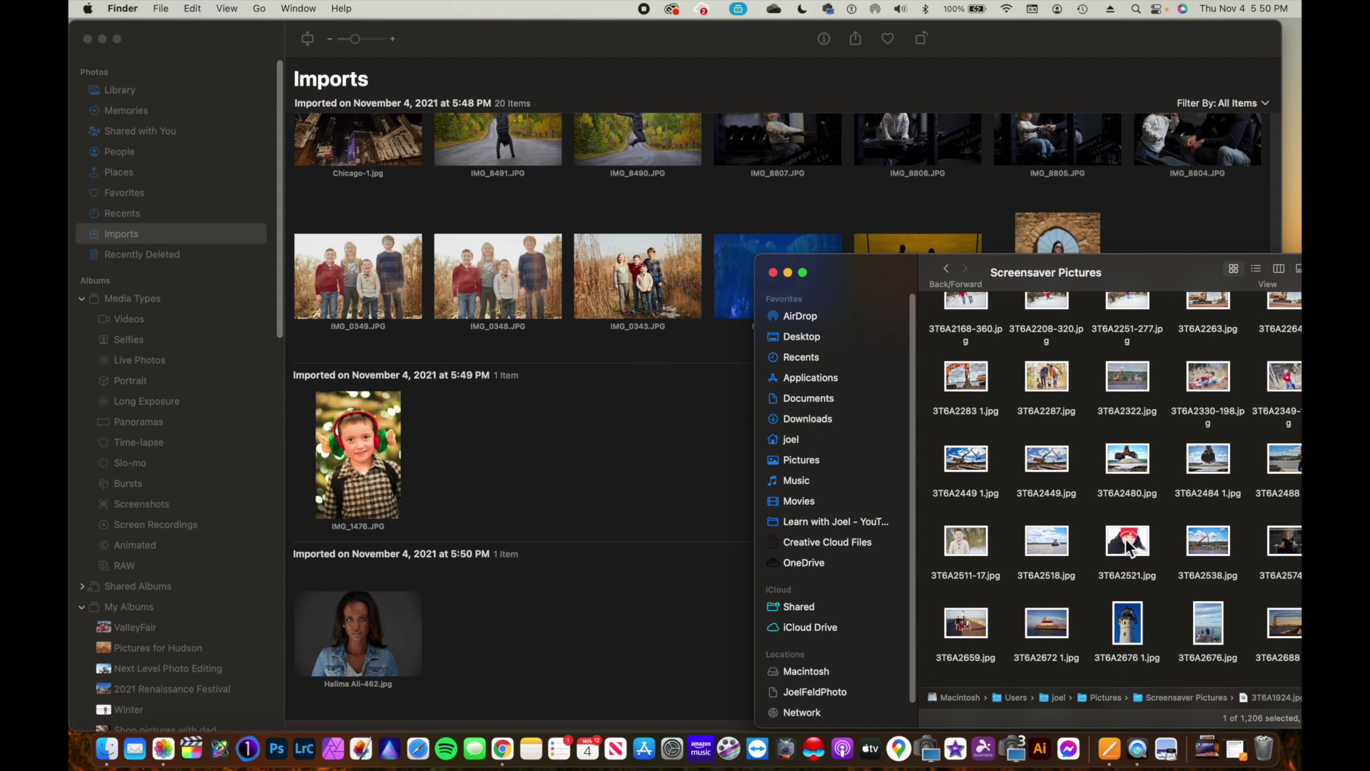
pyautogui.moveTo(1017, 629); pyautogui.dragTo(567, 503)
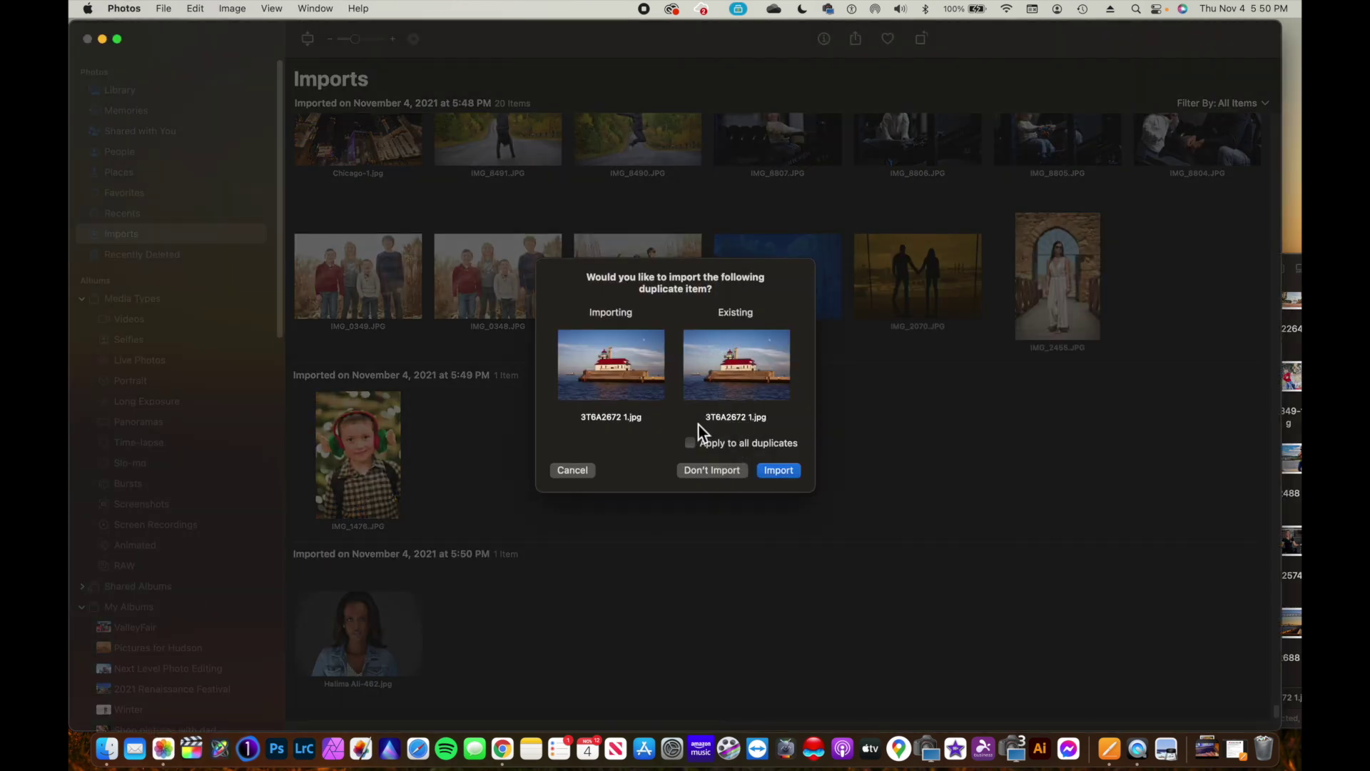
pyautogui.click(772, 469)
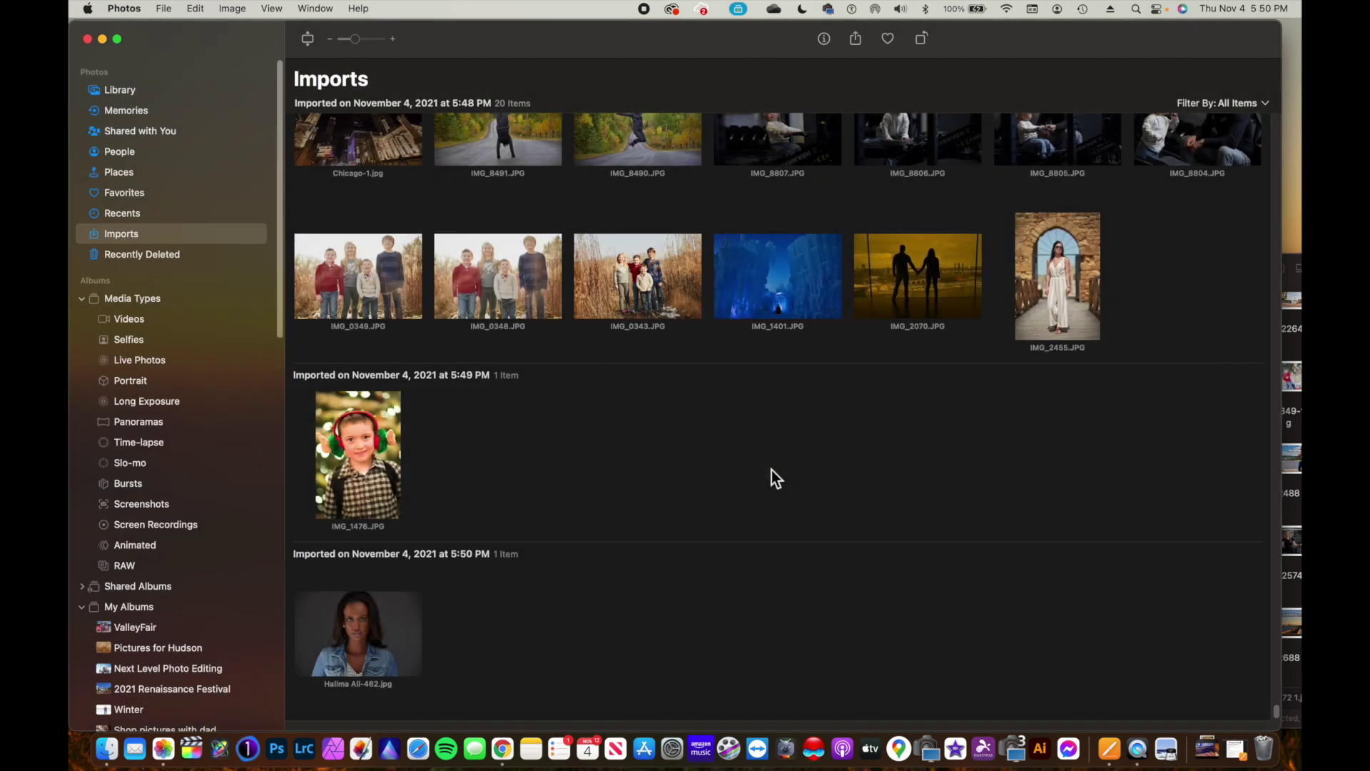
# Return to Finder and try bringing 3T6A2672 1.jpg from Screensaver Pictures into Photos a second time
pyautogui.click(107, 746)
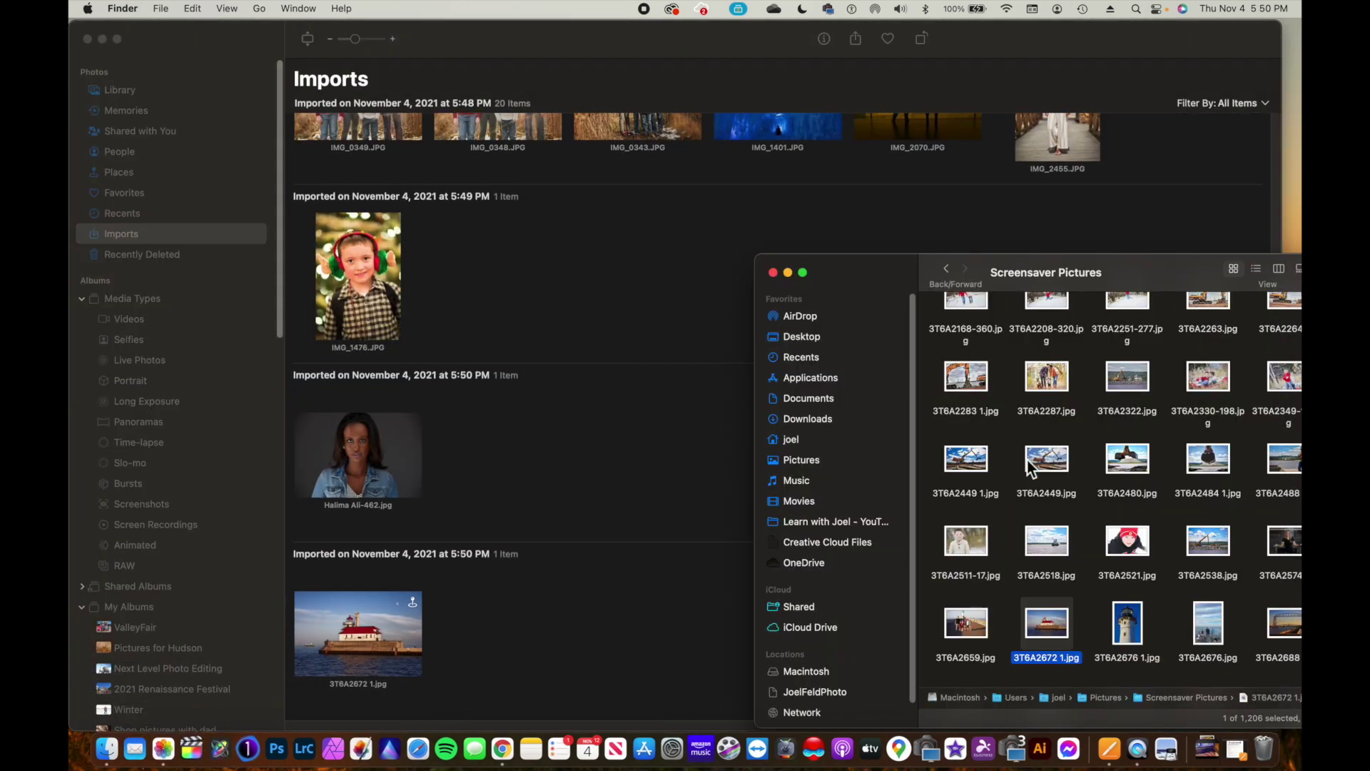
pyautogui.moveTo(1035, 637); pyautogui.dragTo(533, 411)
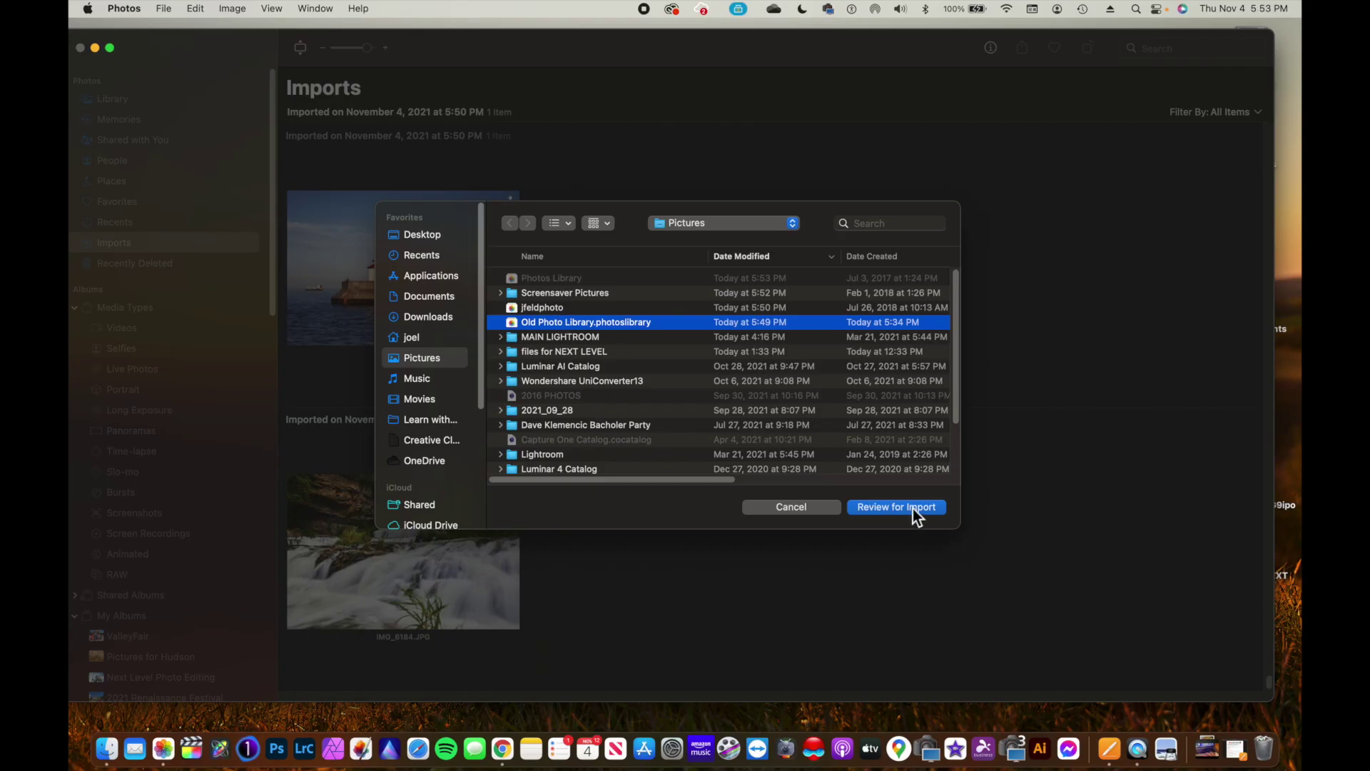
# Load the photos of the chosen Old Photo Library.photoslibrary for review before importing
pyautogui.click(914, 506)
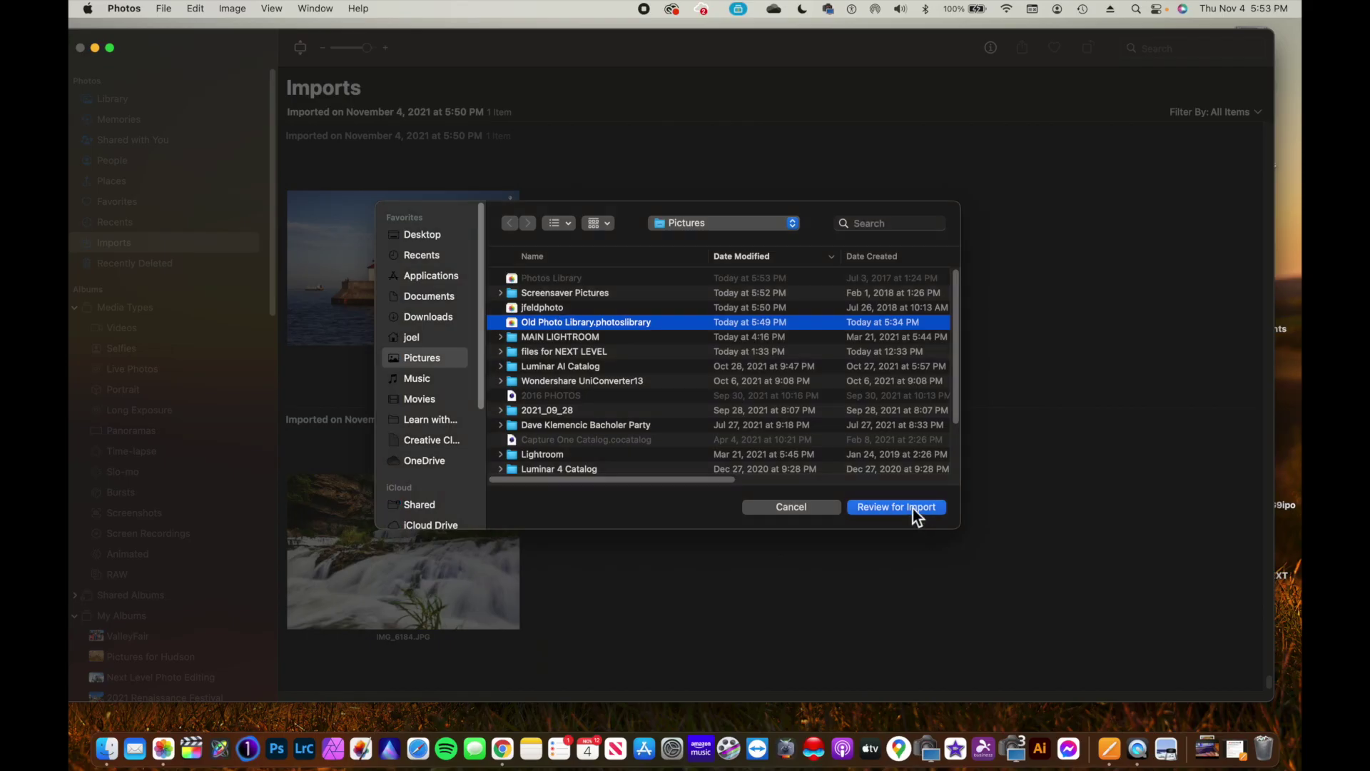
pyautogui.click(164, 307)
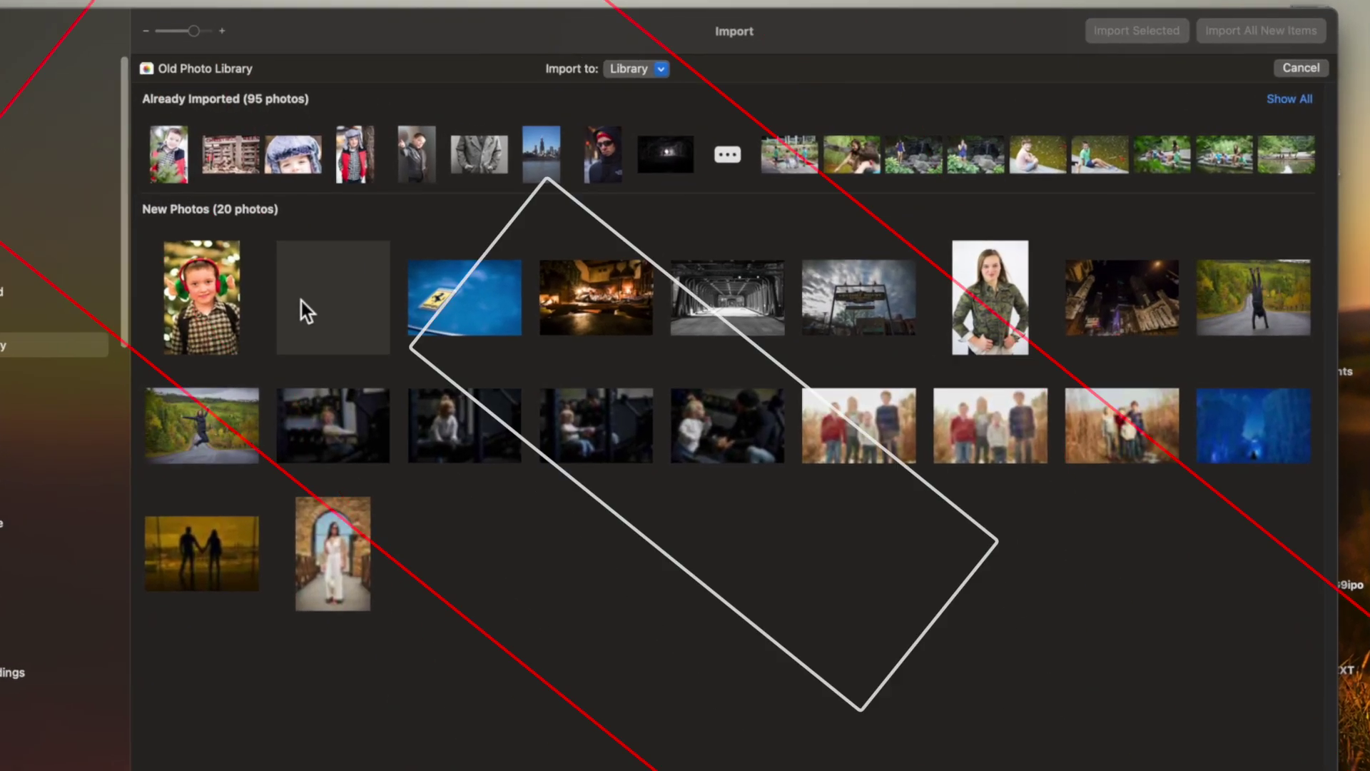